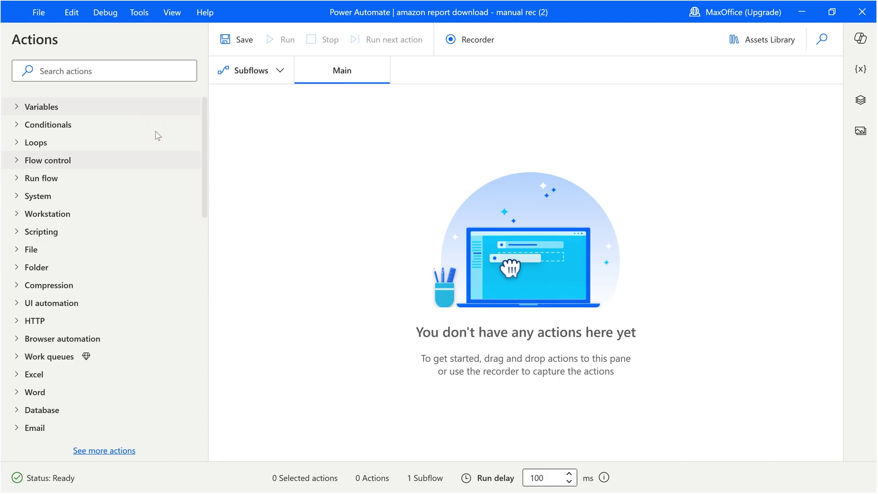
- Add a Launch new Chrome action from the Browser automation group to the empty Main flow
scroll(103, 190, down, 3)
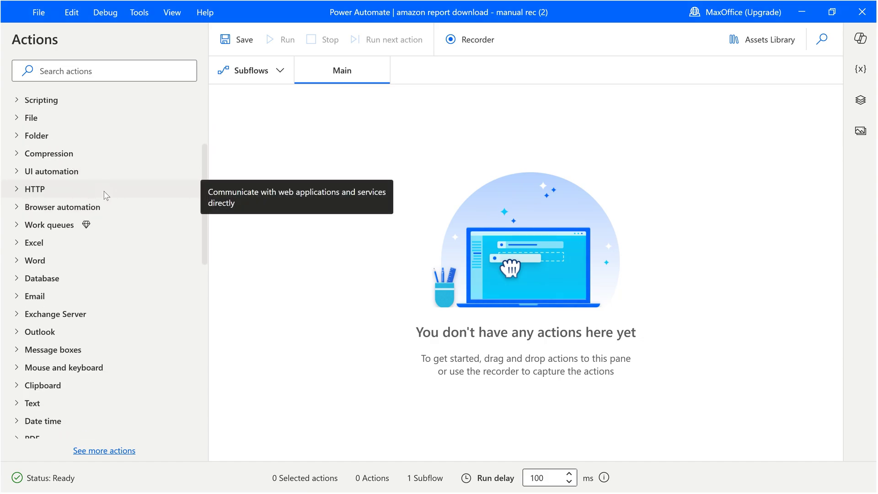
scroll(103, 192, down, 3)
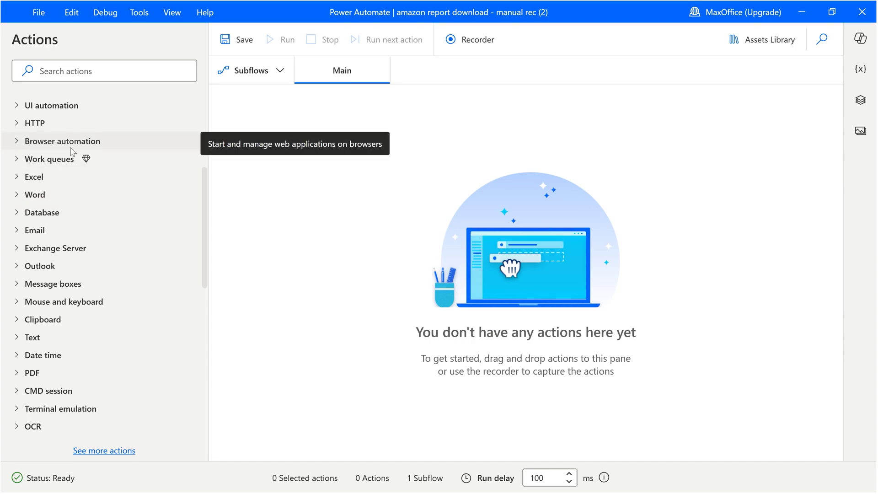
click(17, 142)
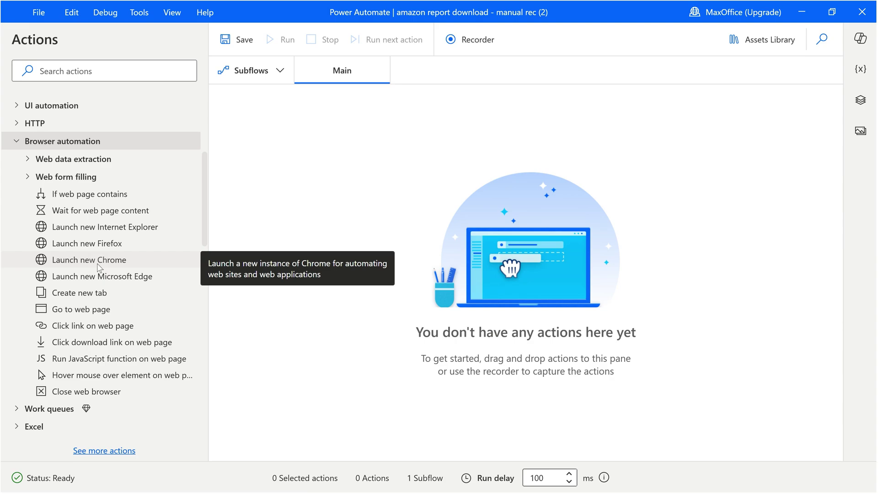
drag(98, 267, 351, 178)
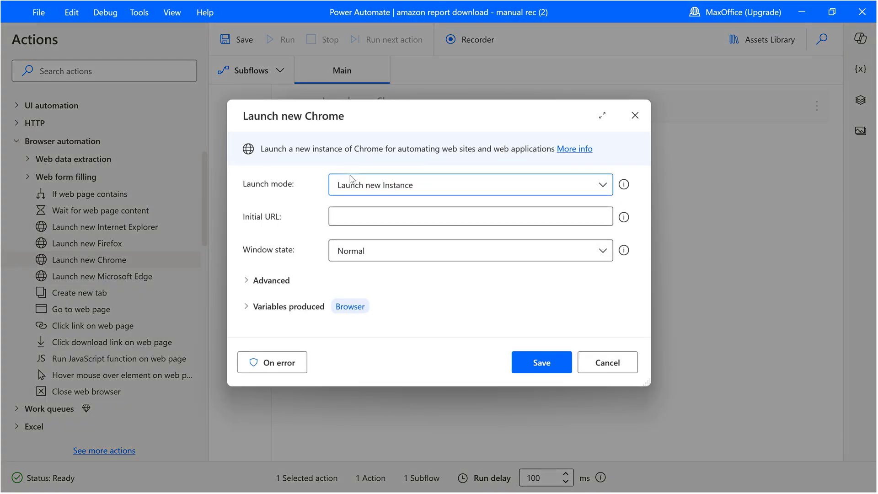
click(355, 216)
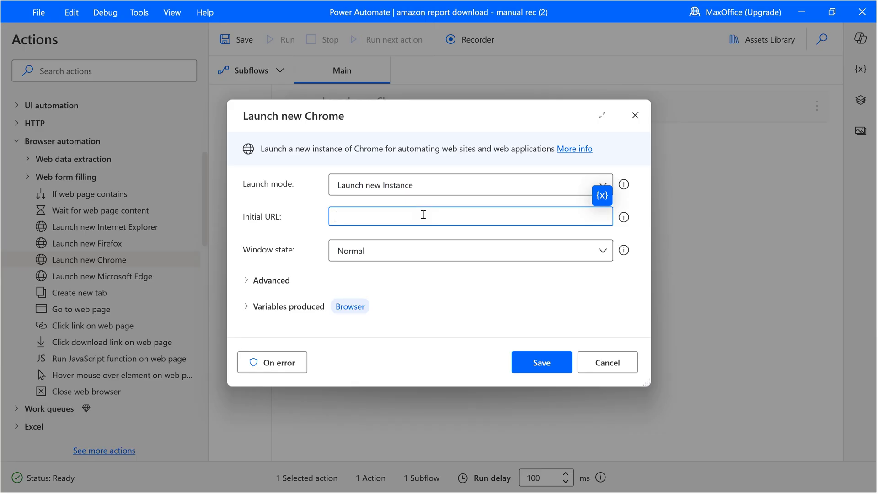
text(www.amazon.in)
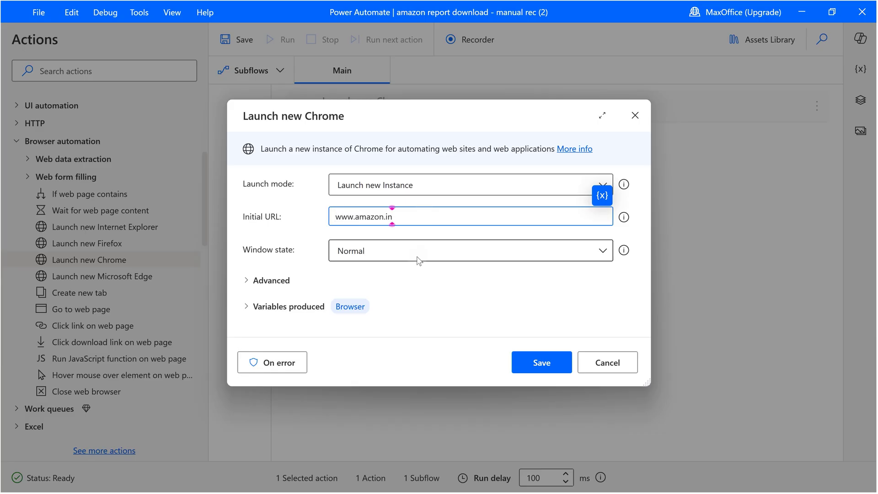
click(417, 256)
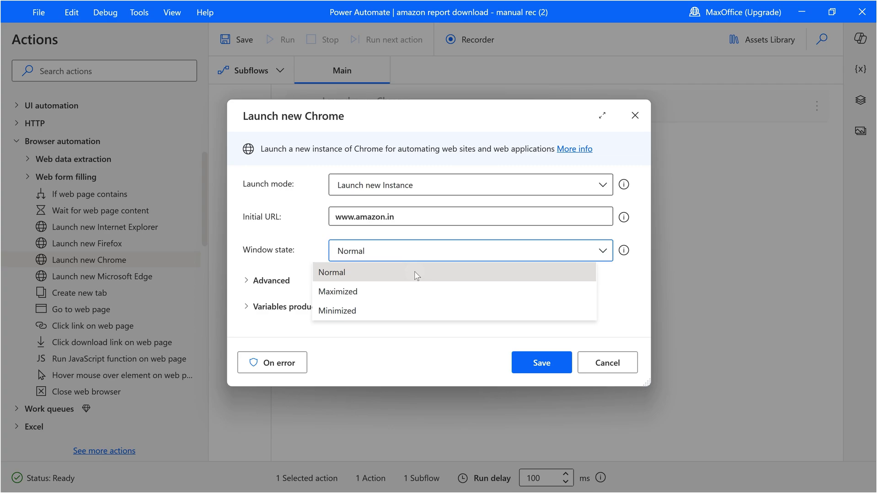
click(419, 291)
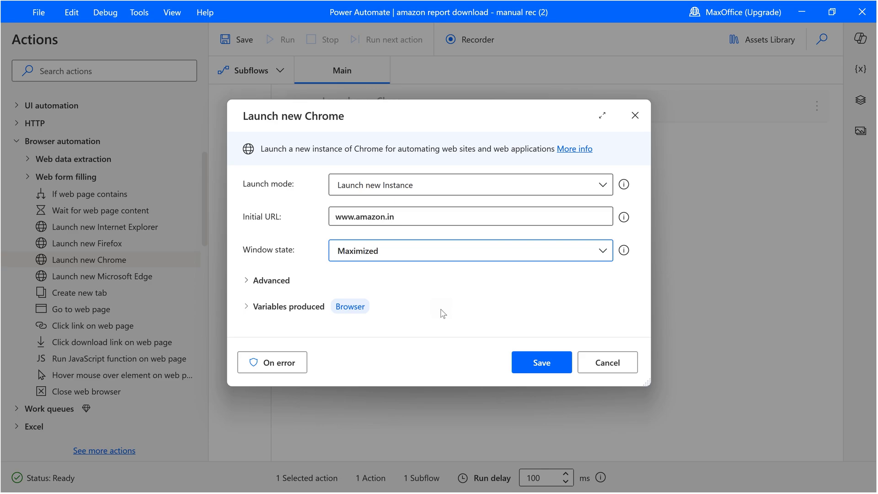
- Rename the produced browser variable to amazonbrowser and save the Launch new Chrome action
click(359, 308)
click(357, 308)
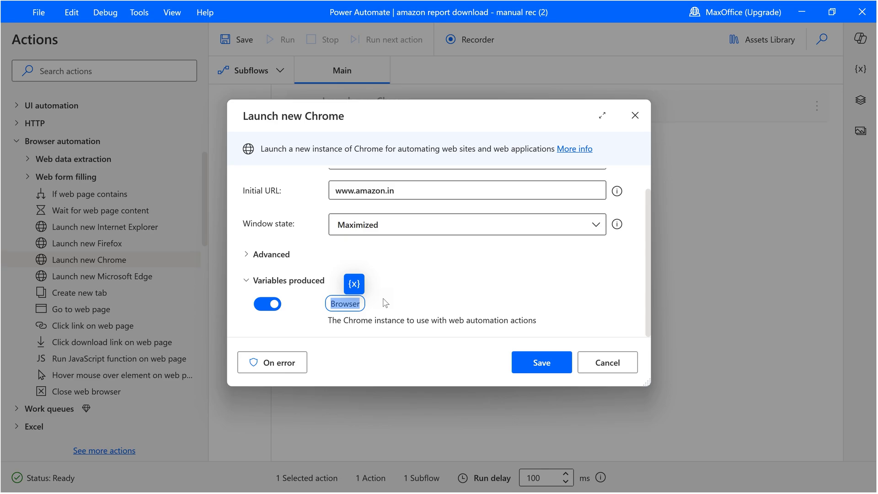
text(amazonbrowser)
click(534, 364)
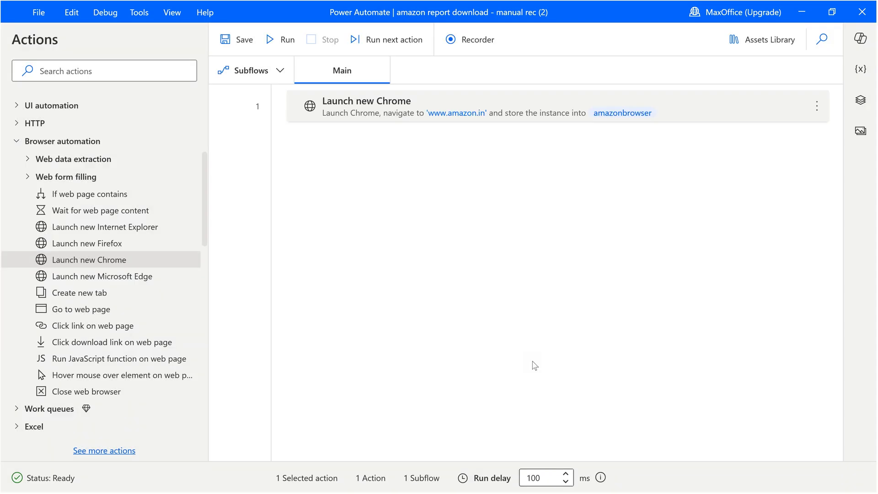
- Run the flow to open Amazon, and back in Power Automate add a Hover mouse over element on web page action
click(274, 39)
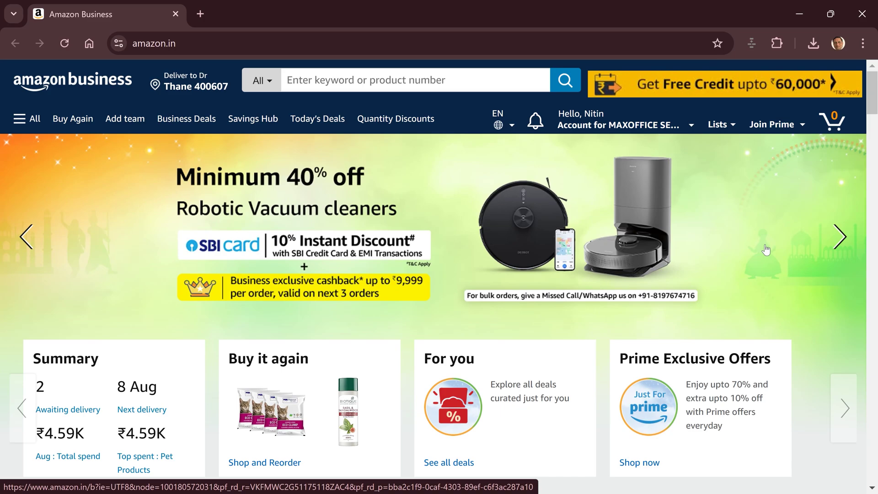
key(alt+Tab)
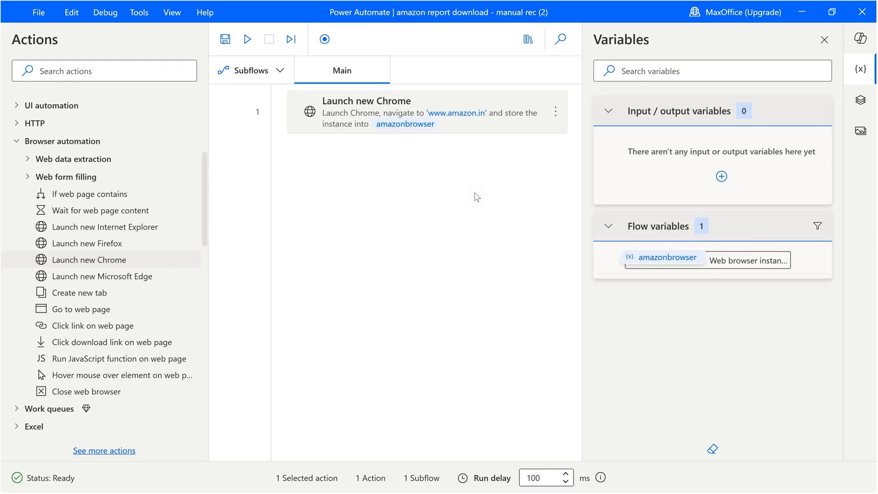
click(88, 68)
text(h)
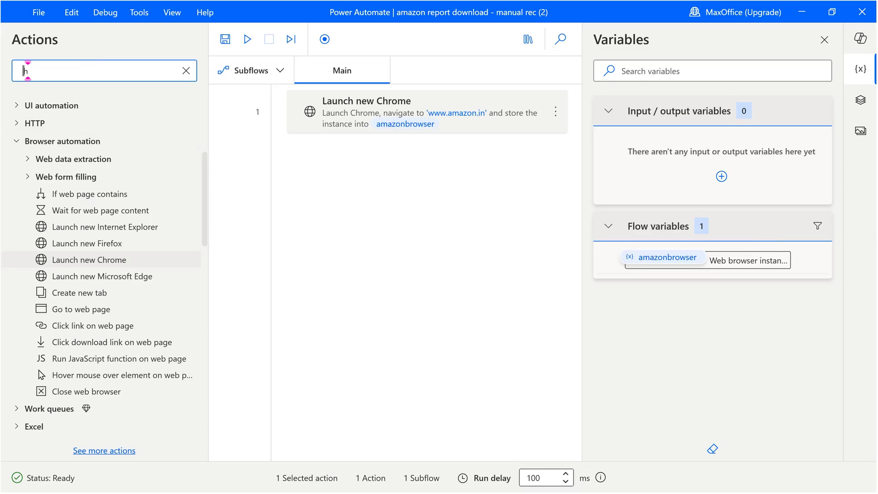
text(over)
drag(72, 161, 373, 234)
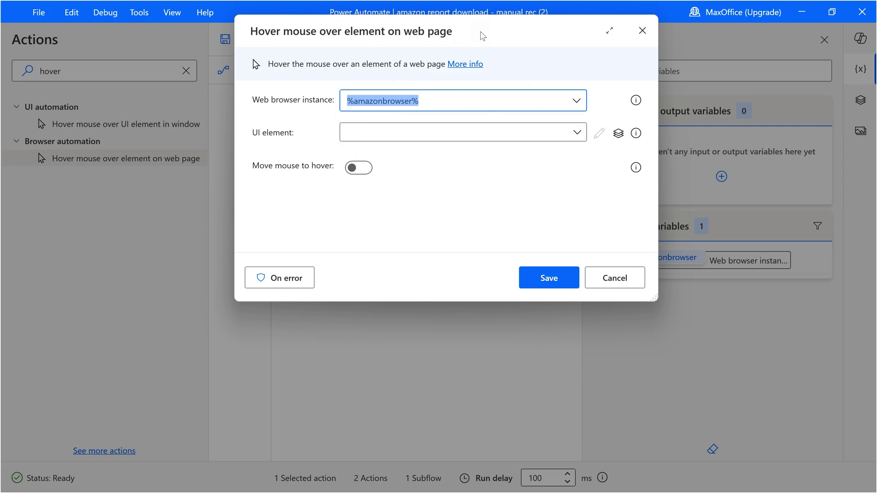
- Capture Amazon's "Account for" header label as the action's UI element, enable Move mouse to hover, and save the action
click(577, 133)
click(458, 337)
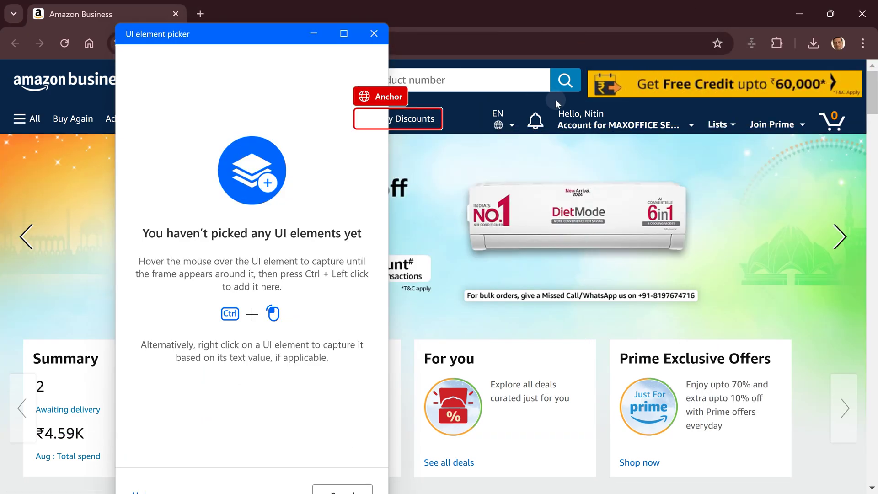
mouse_move(599, 125)
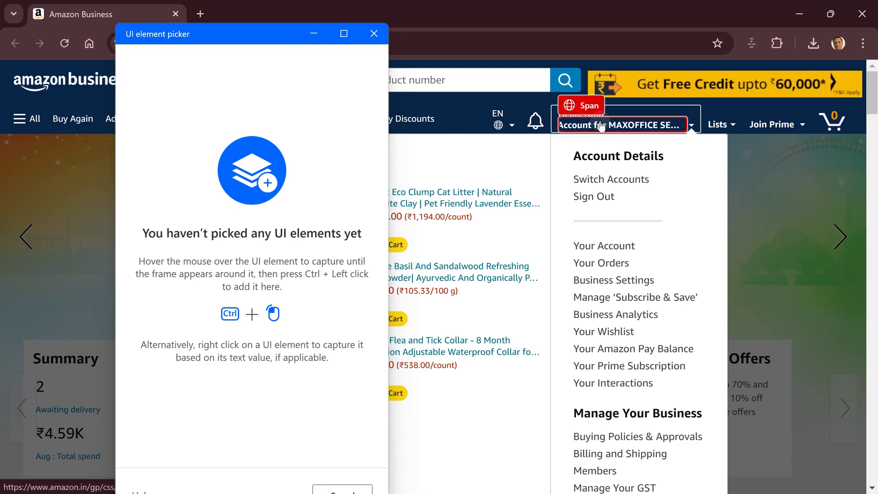
key(ctrl)
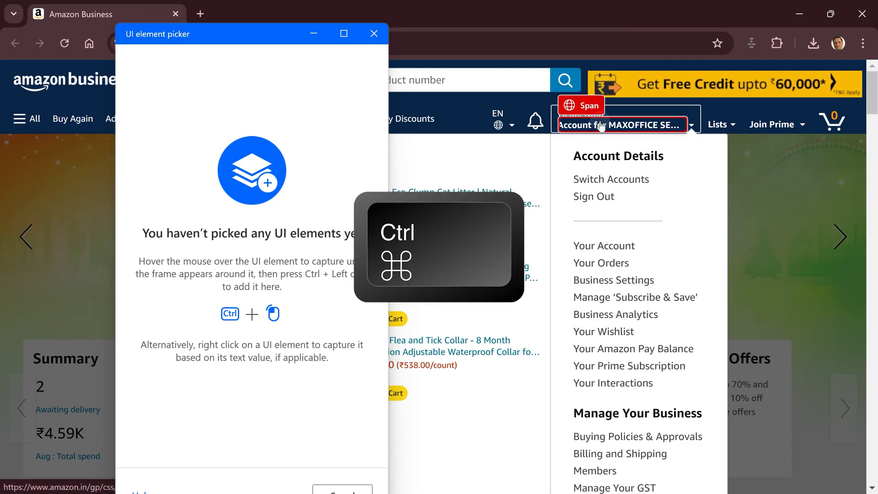
ctrl+click(601, 128)
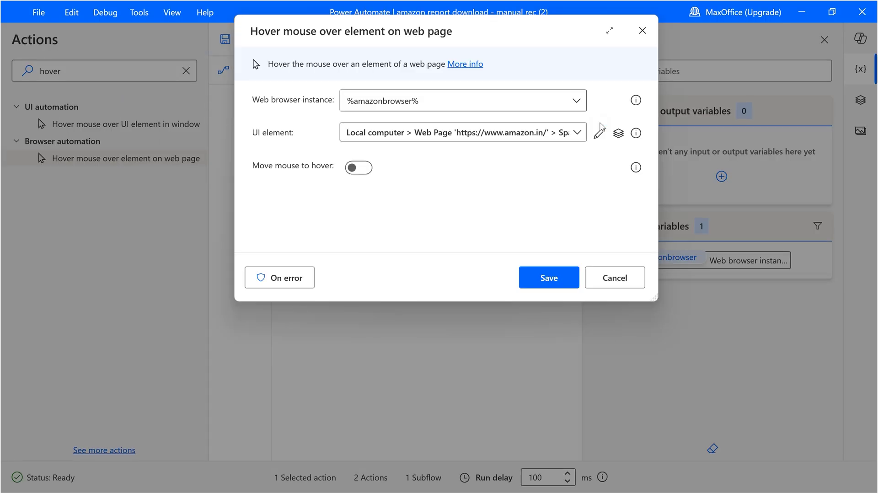
click(360, 168)
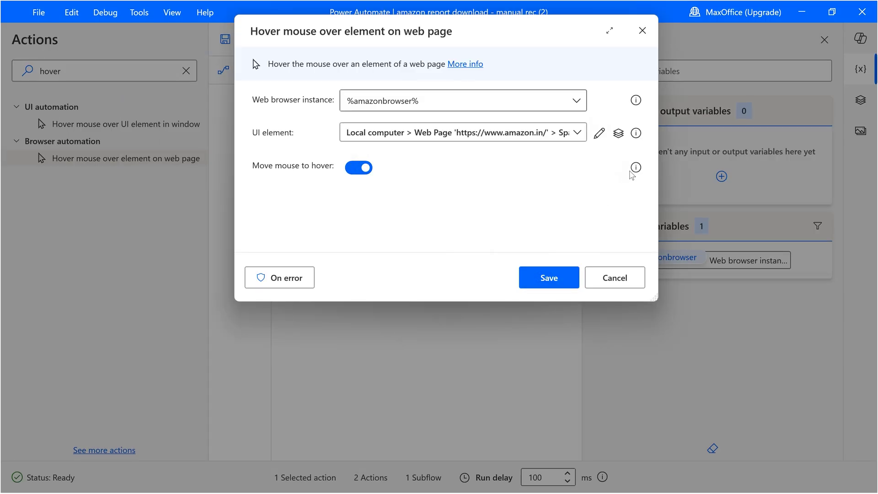
mouse_move(637, 168)
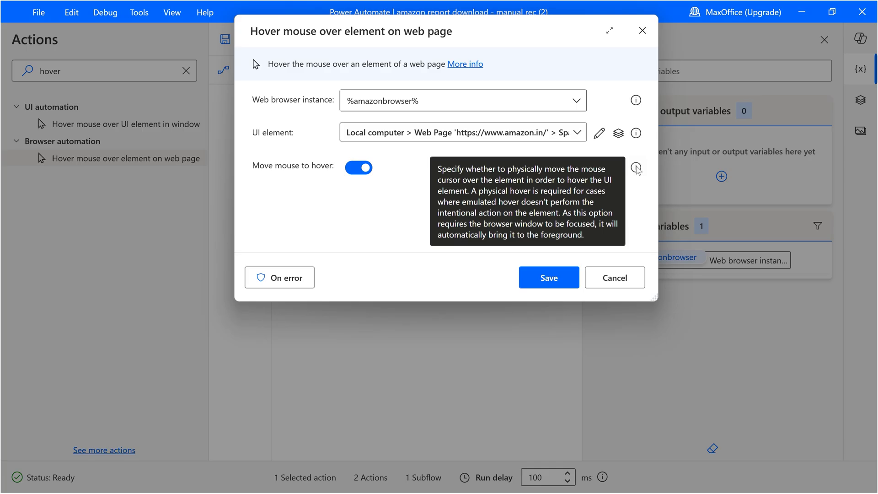
click(537, 283)
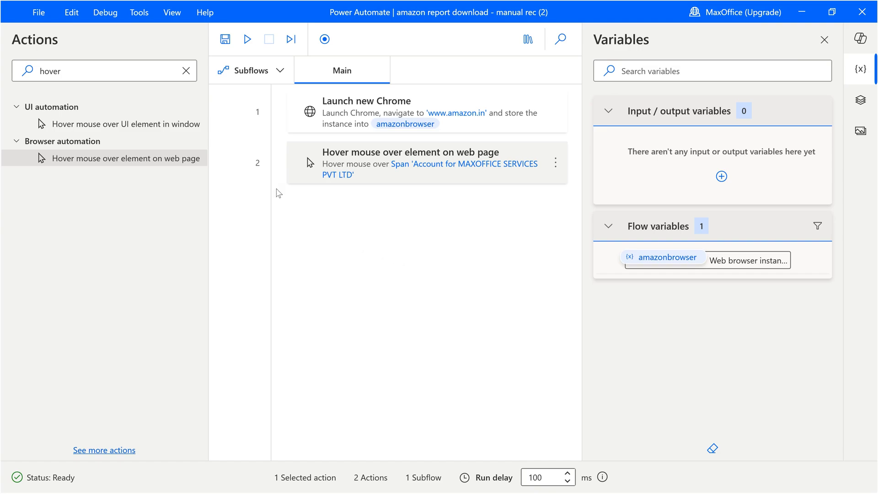
- Find the Click link on web page action and add it after the hover action
click(105, 71)
drag(43, 71, 3, 64)
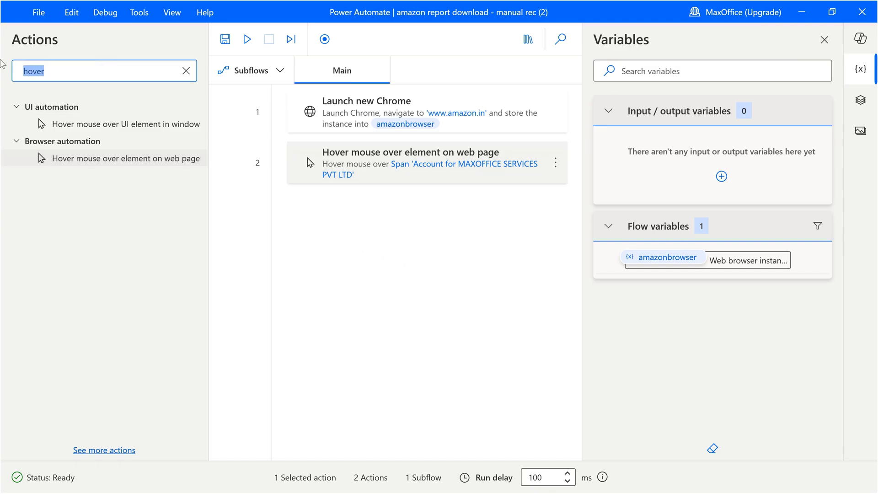
text(click)
drag(91, 159, 404, 246)
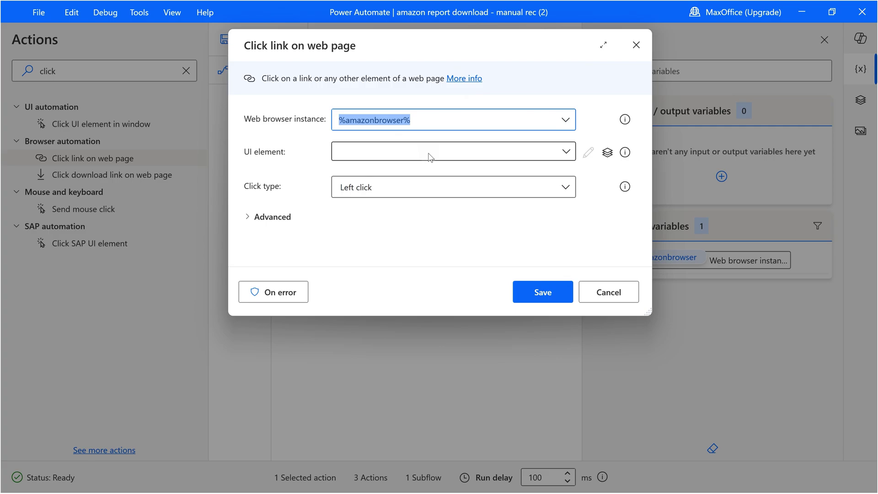
click(430, 157)
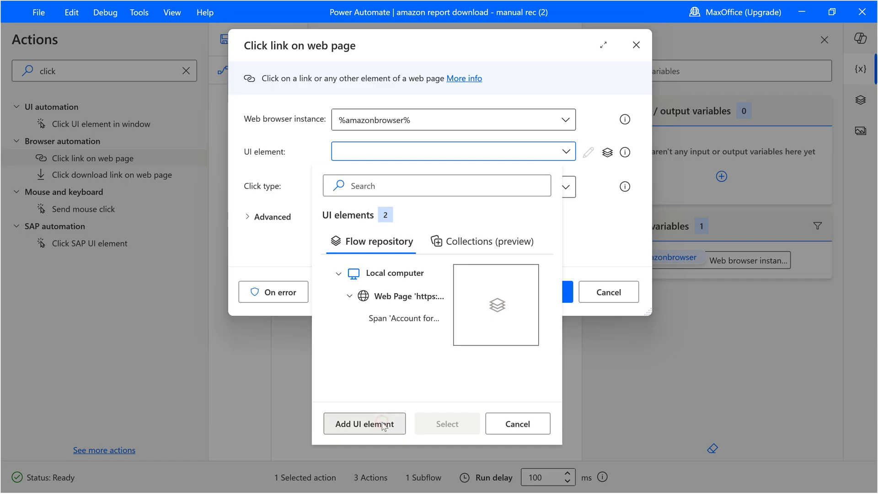
click(382, 424)
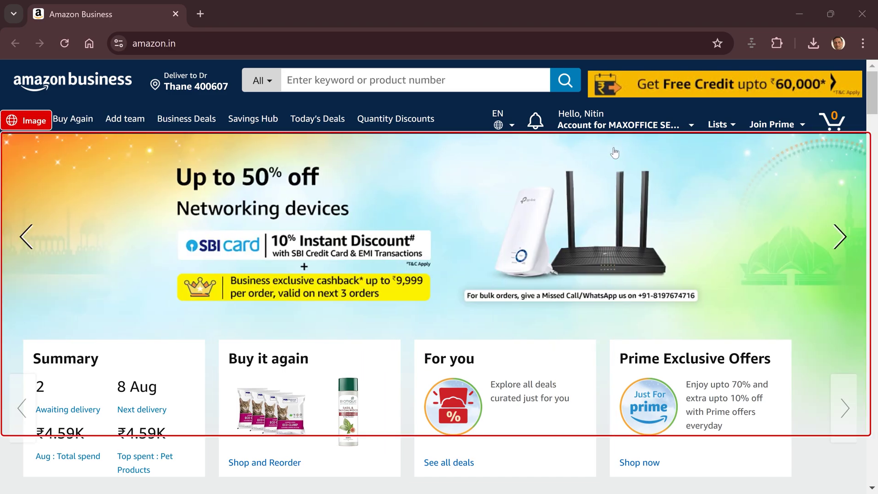
mouse_move(625, 130)
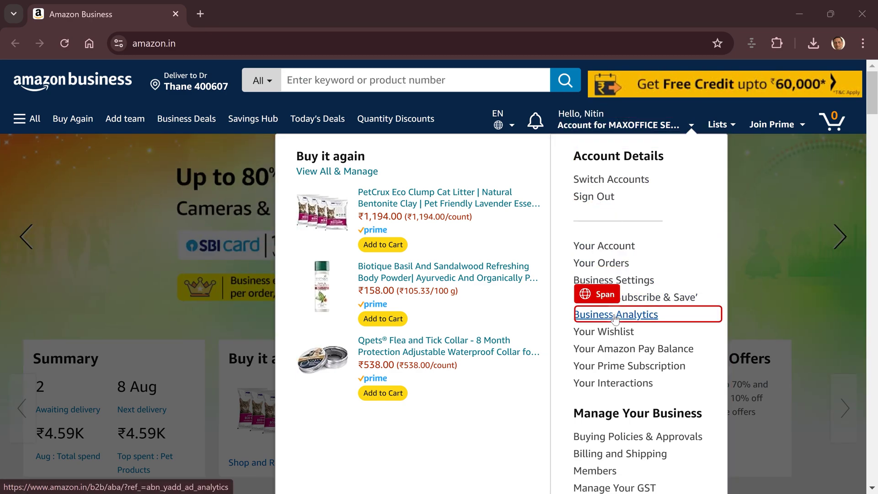
ctrl+click(615, 316)
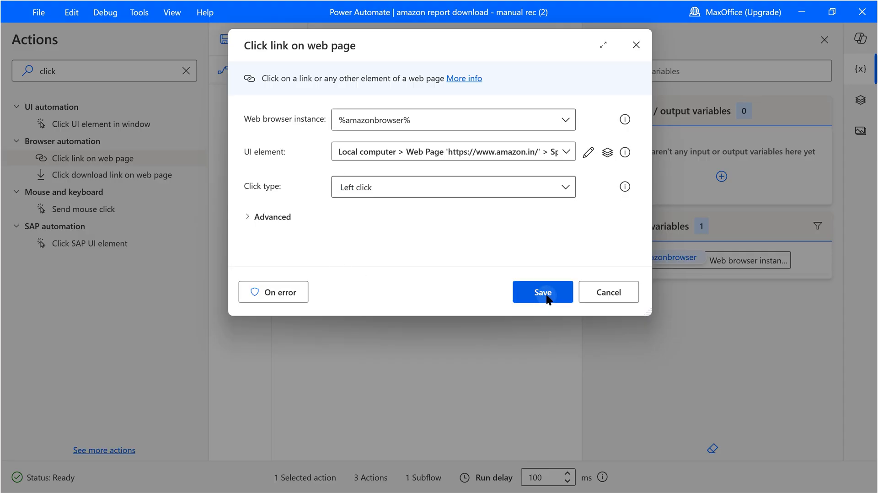
click(542, 292)
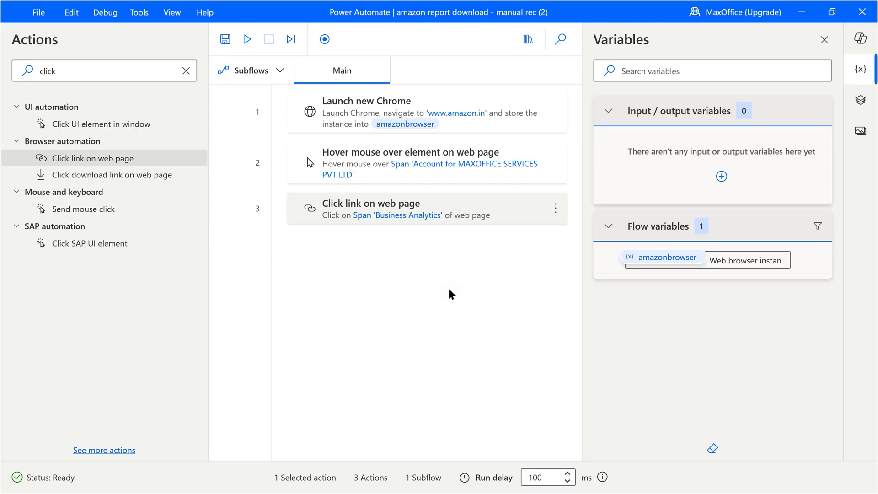
click(224, 39)
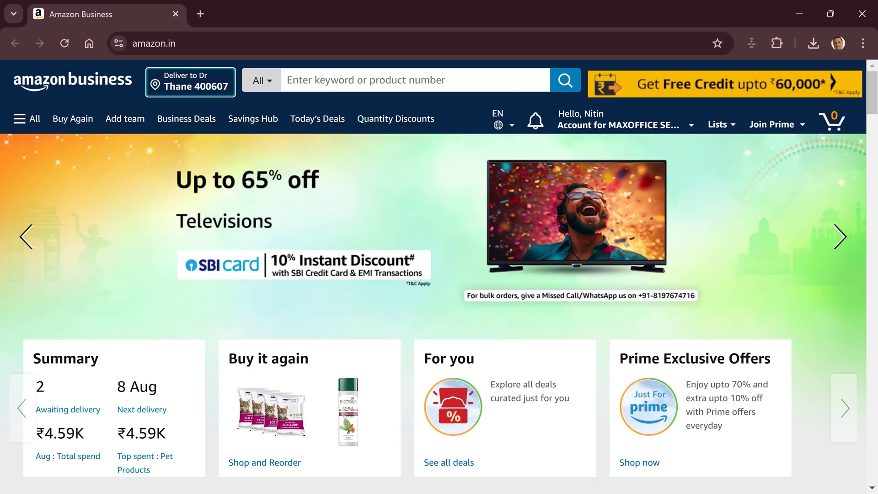
- Close the open Amazon browser window and run the flow through to the Business Analytics page
click(864, 13)
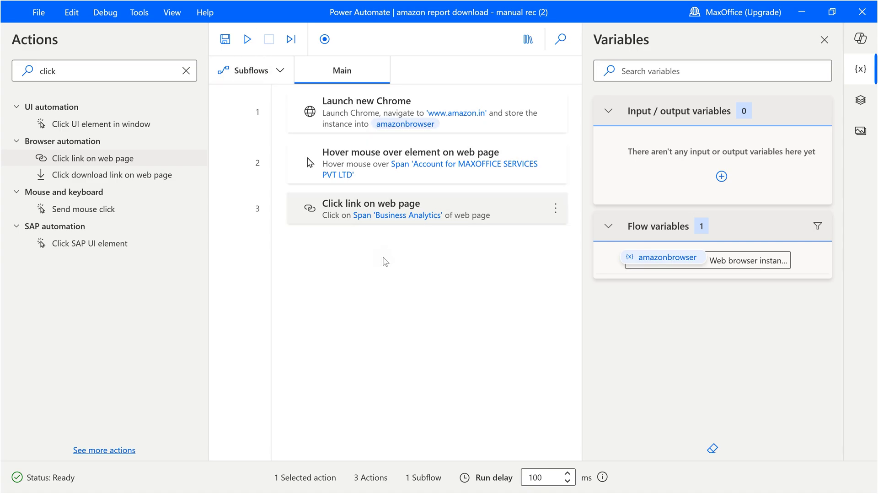
click(247, 39)
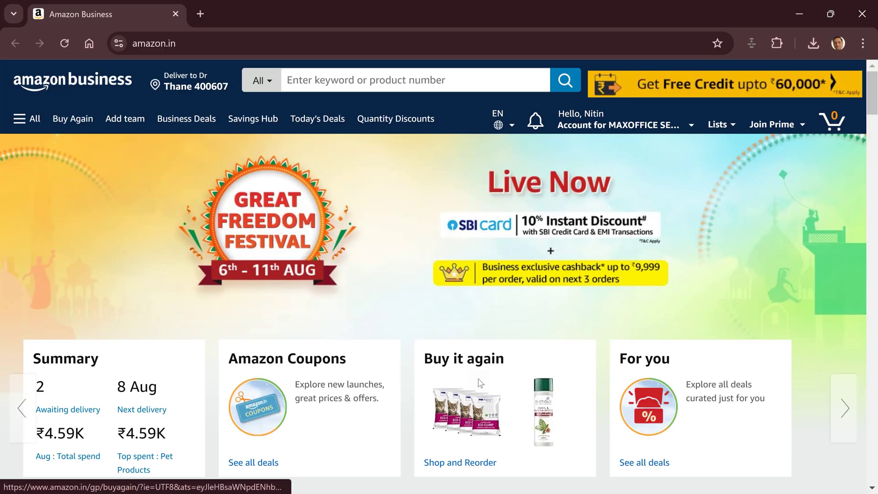
mouse_move(624, 129)
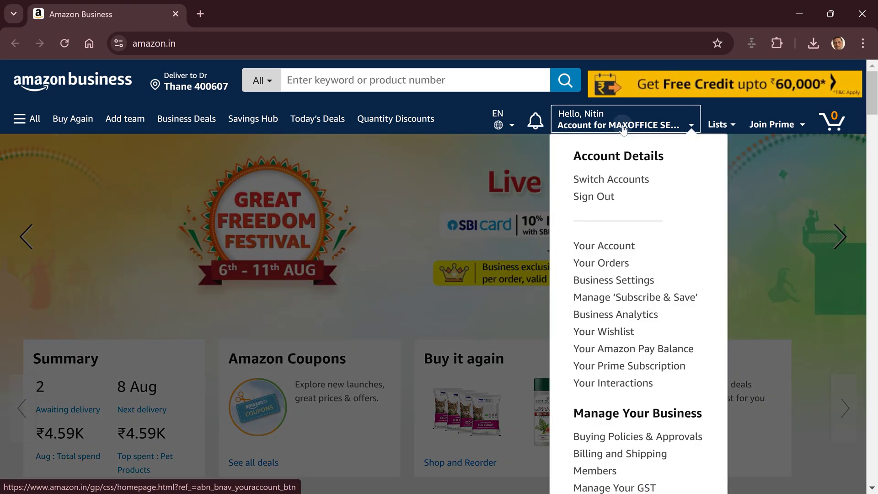
click(646, 314)
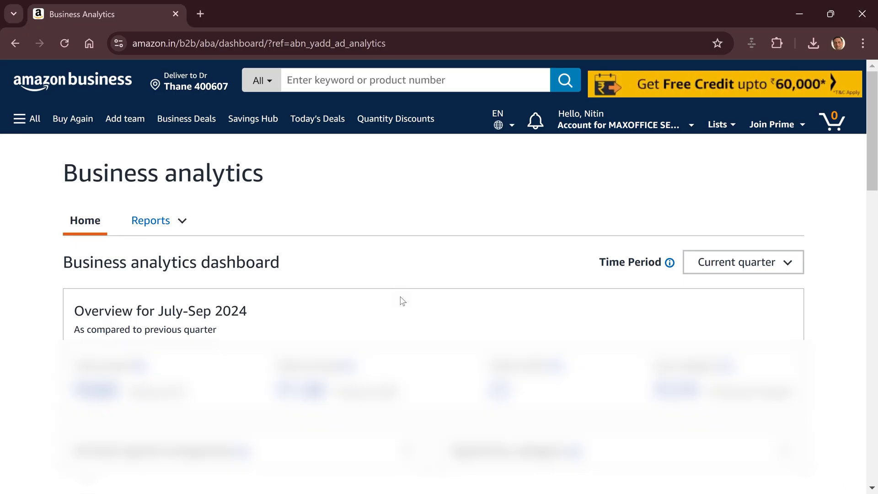
- Explore the Reports options, including Orders, on Amazon's Business analytics page
click(175, 223)
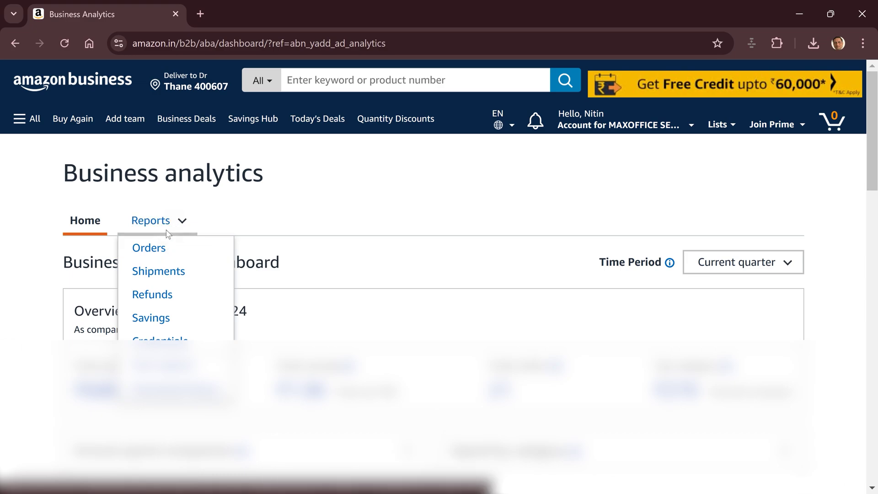
click(161, 247)
click(158, 224)
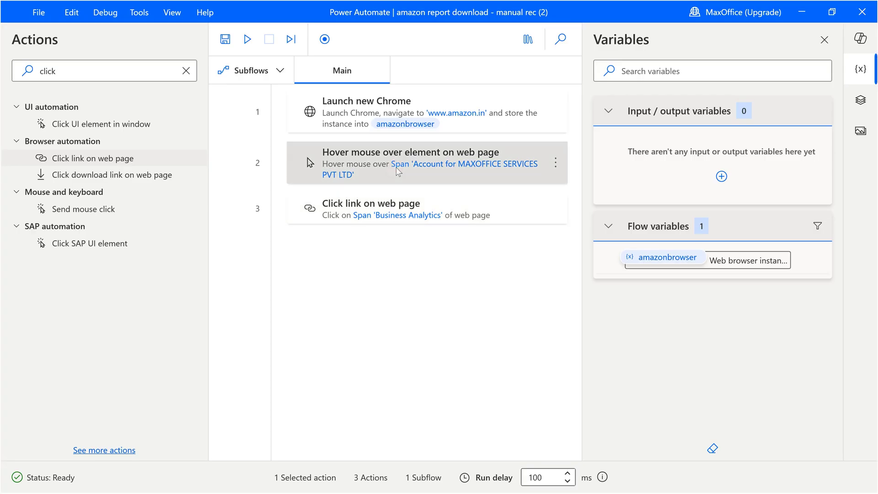
- Duplicate the account-menu hover action and the Business Analytics click action together at the end of the flow
ctrl+click(396, 203)
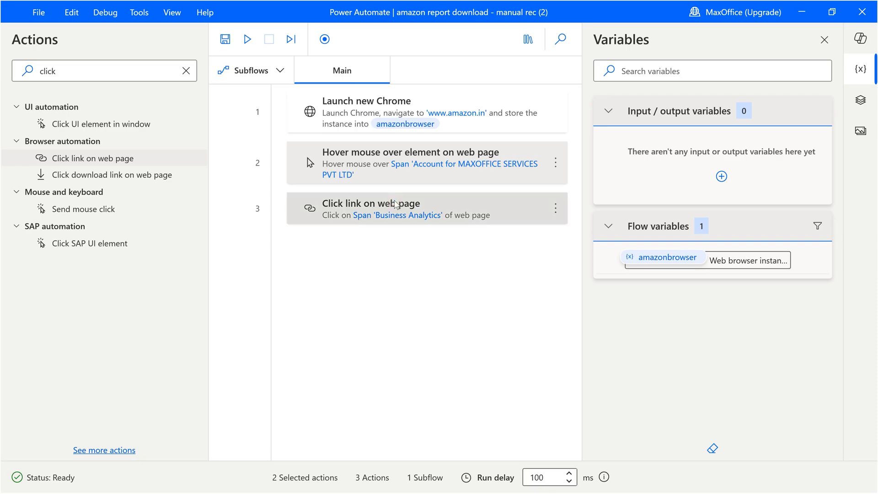
click(378, 241)
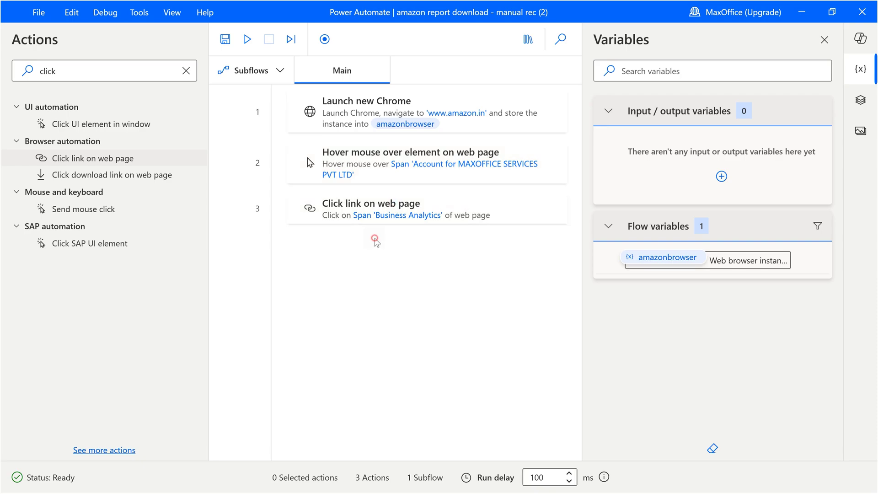
key(ctrl+v)
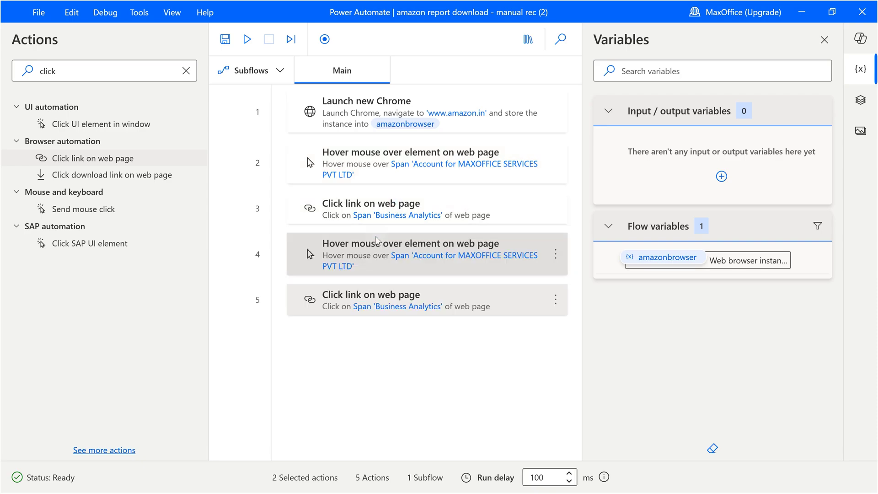
- Retarget the duplicated hover action to the Reports link on Amazon's Business analytics page and save the action
double_click(382, 247)
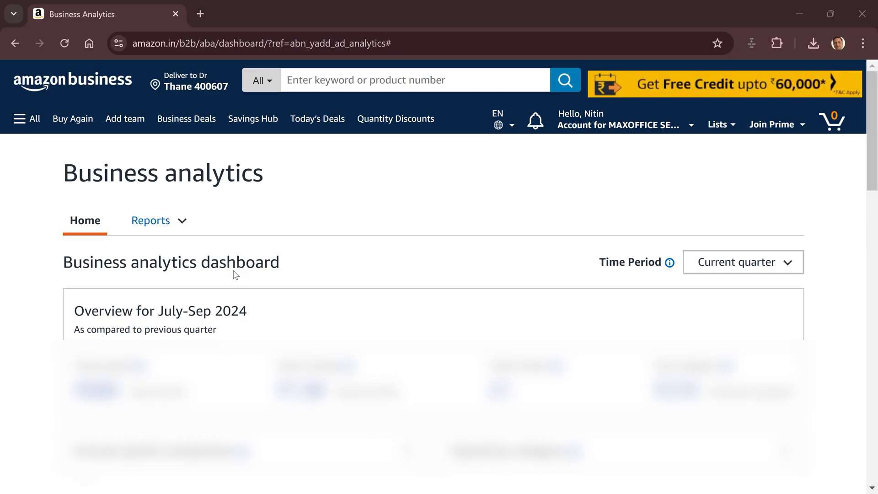
mouse_move(138, 226)
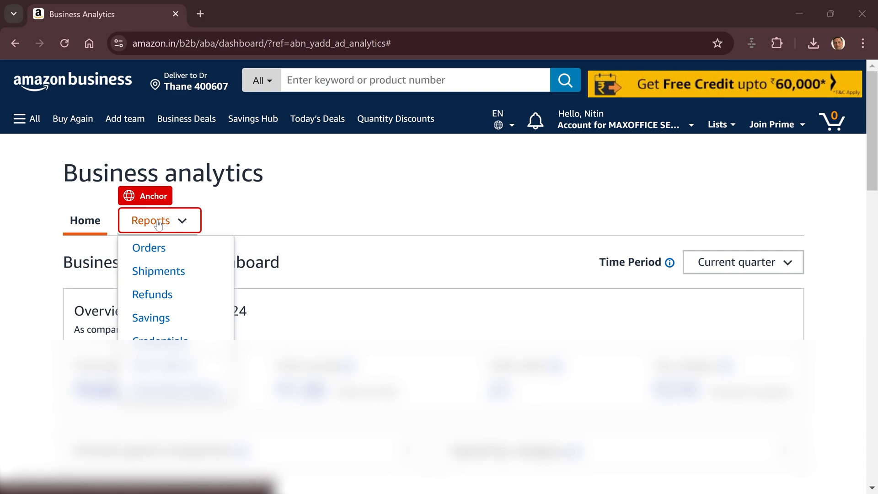
ctrl+click(158, 225)
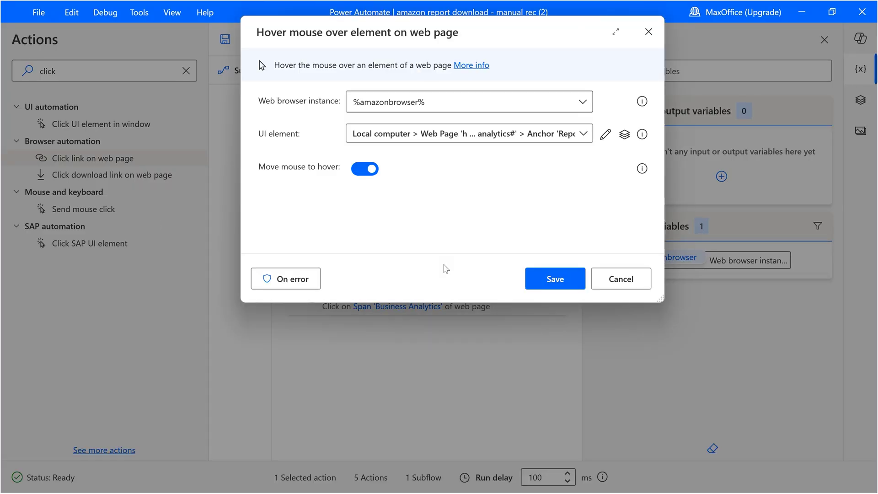
click(556, 277)
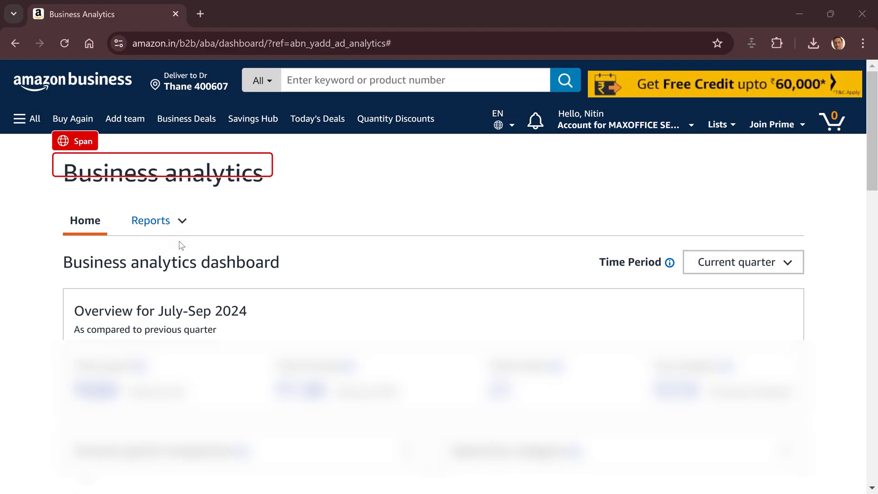
- Retarget the duplicated click action to Orders in the Reports list of the Business analytics page and save the action
mouse_move(154, 222)
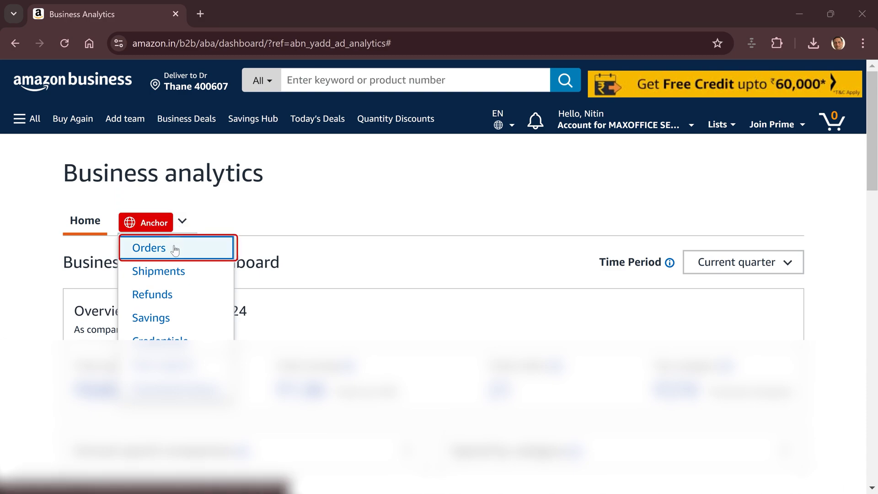
ctrl+click(175, 250)
click(562, 279)
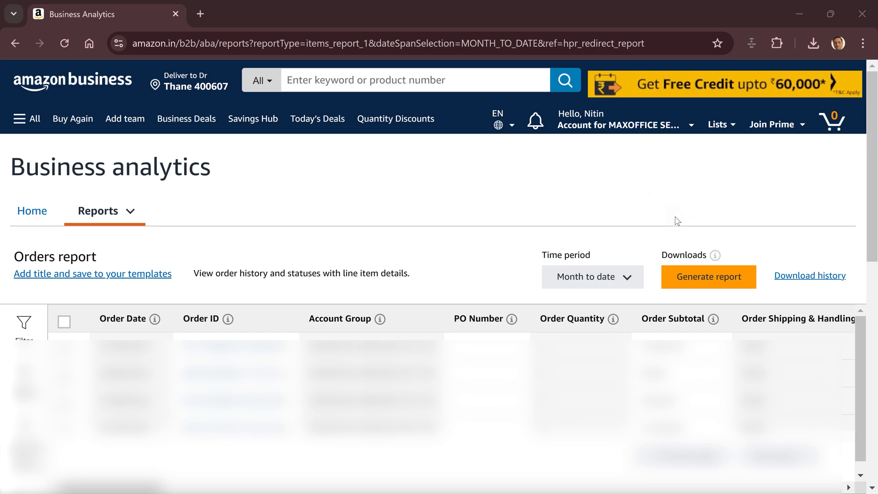
- Retarget the duplicate of the Orders click action to the Generate report button on the Orders report page, and save the flow
click(703, 283)
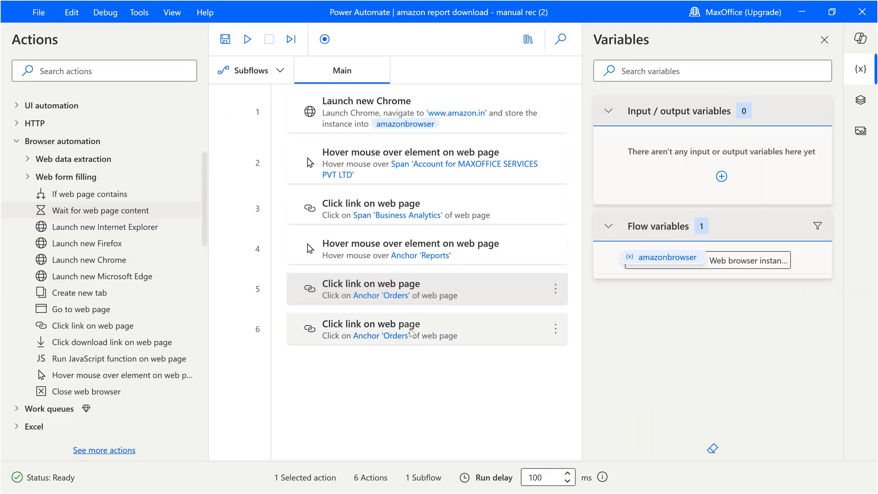
double_click(456, 331)
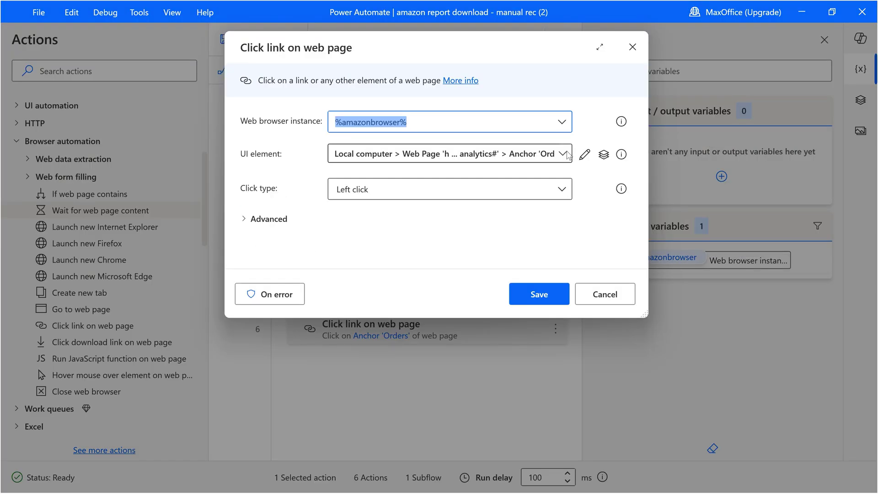
click(566, 155)
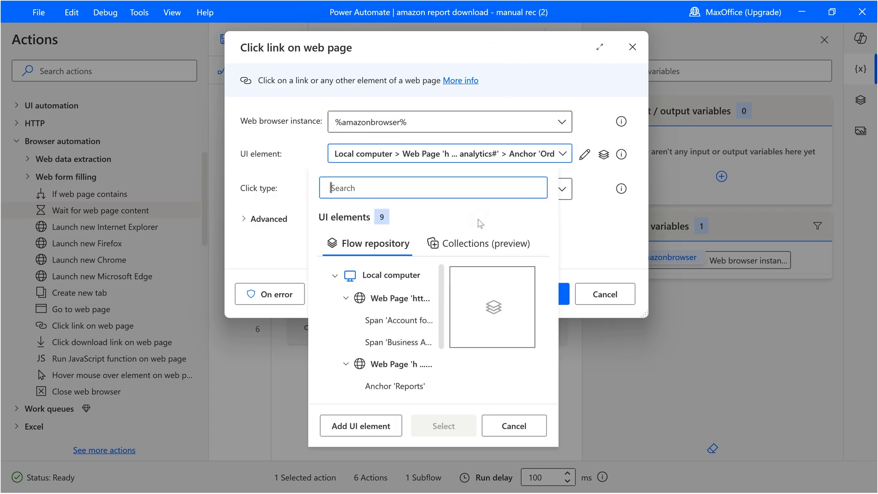
click(358, 430)
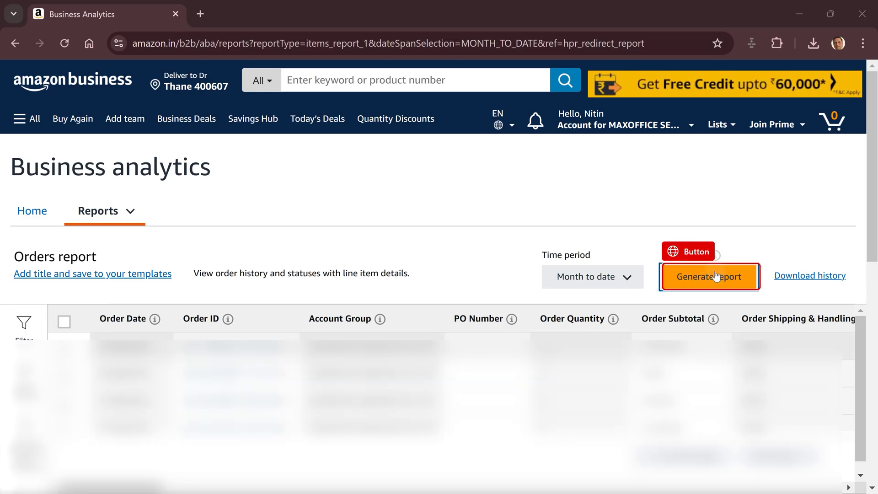
ctrl+click(716, 276)
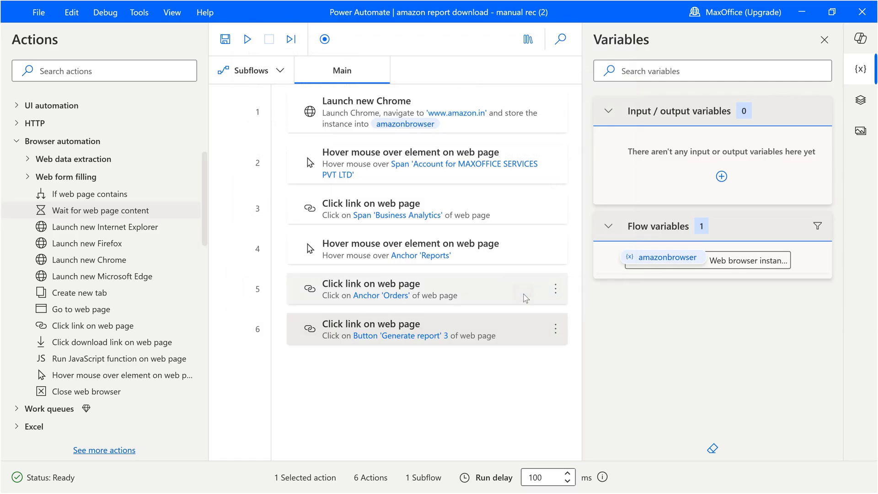
key(ctrl+s)
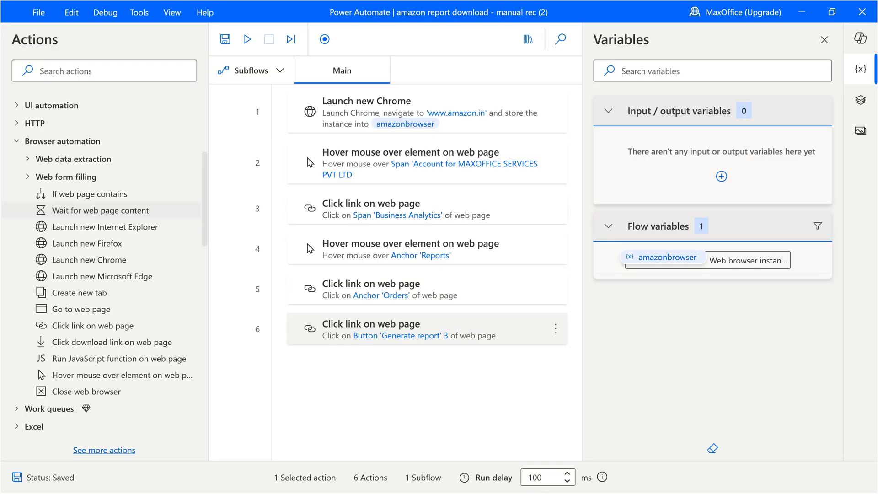
- Close the open Amazon browser window and run the flow through Business Analytics and Orders to Generate report
key(alt+Tab)
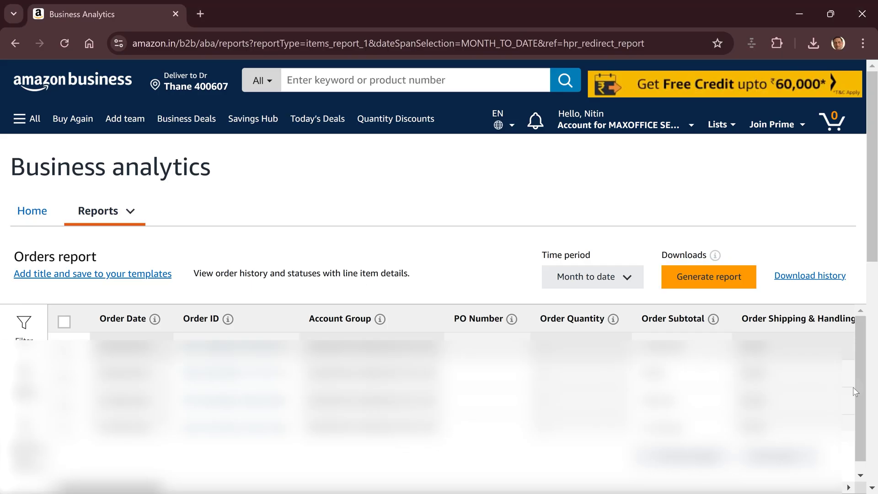
click(862, 14)
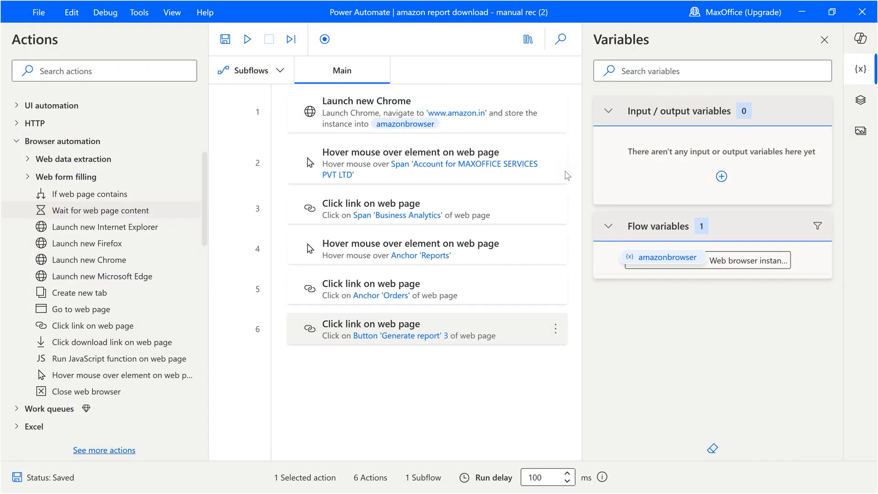
click(246, 40)
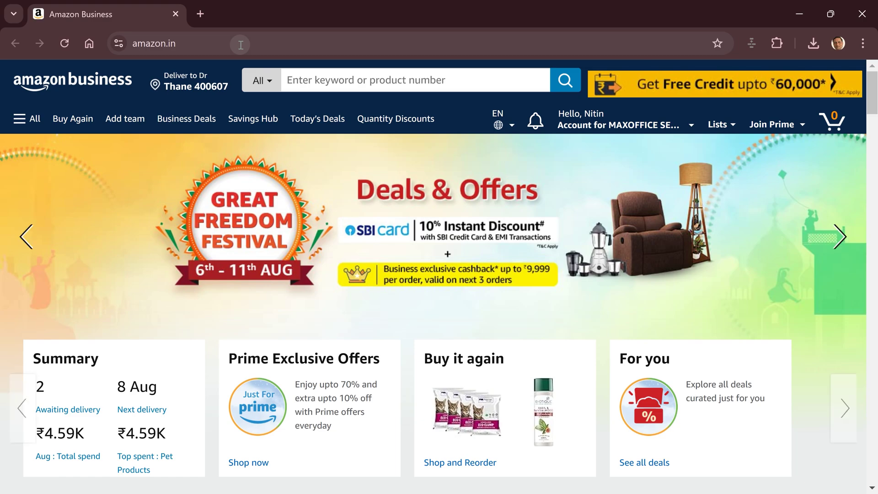
mouse_move(617, 124)
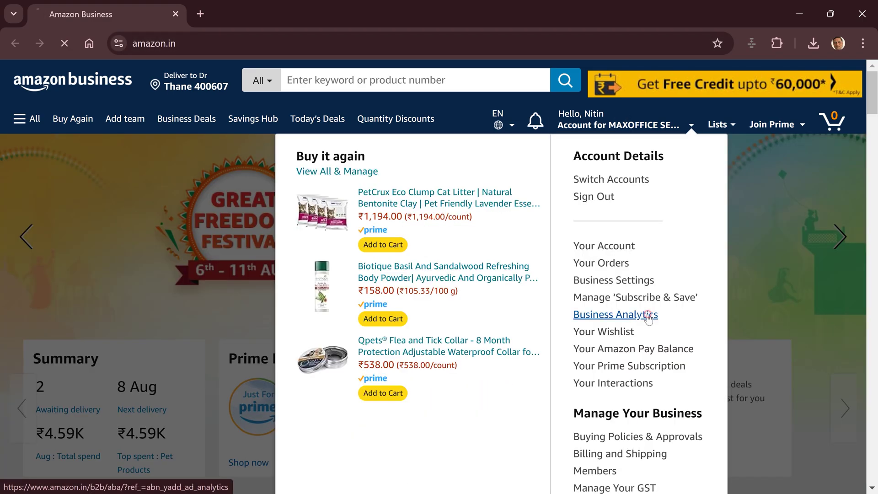
click(650, 319)
click(158, 222)
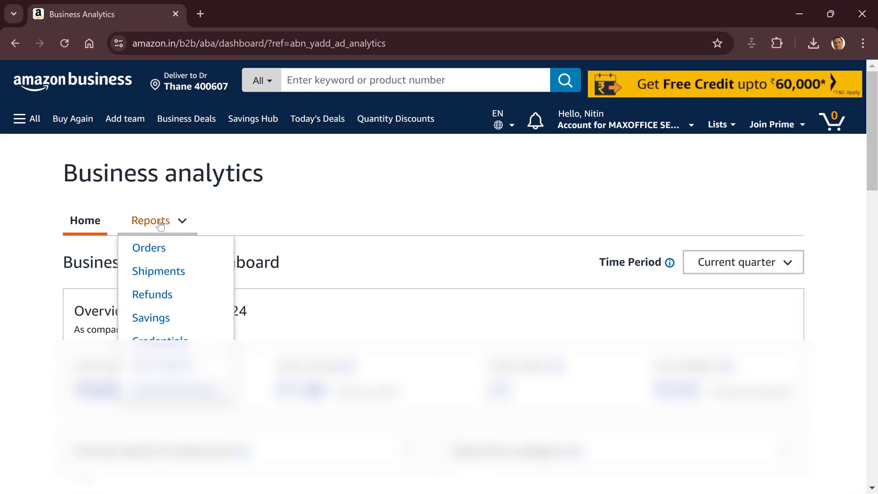
click(179, 249)
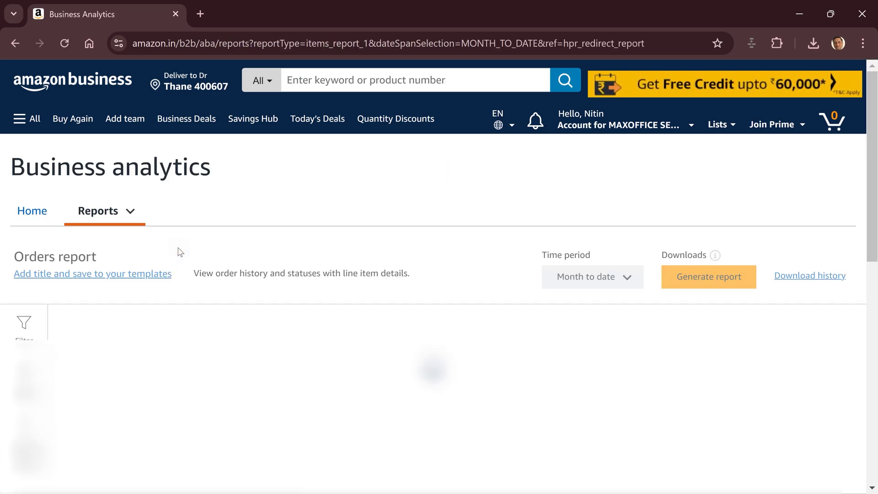
click(710, 277)
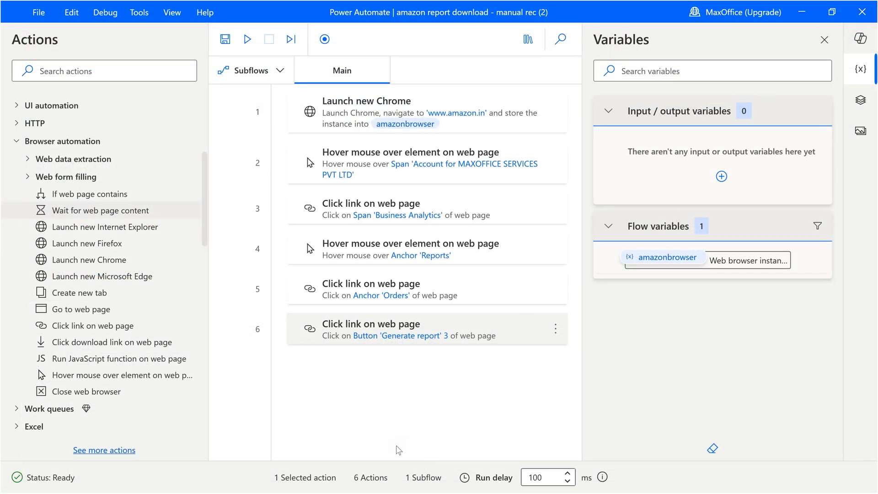
- Add a Wait action of 5 seconds between the Orders click and the Generate report click, and save the flow
click(109, 70)
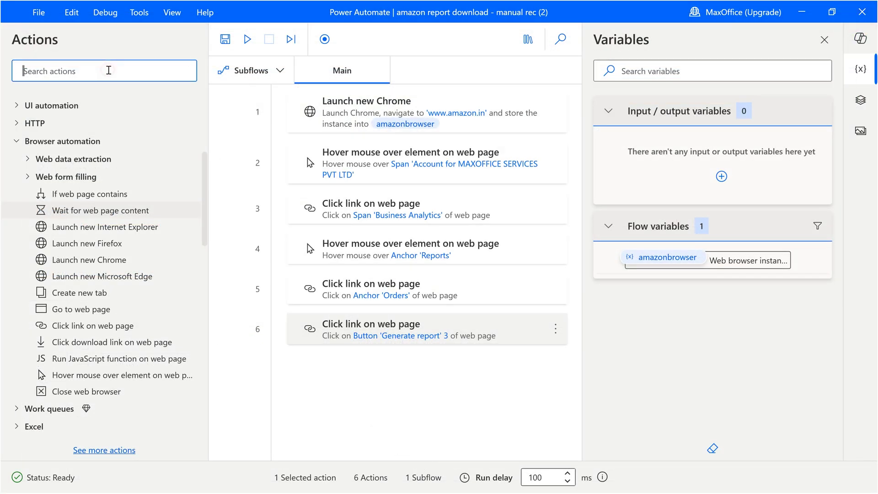
text(wait)
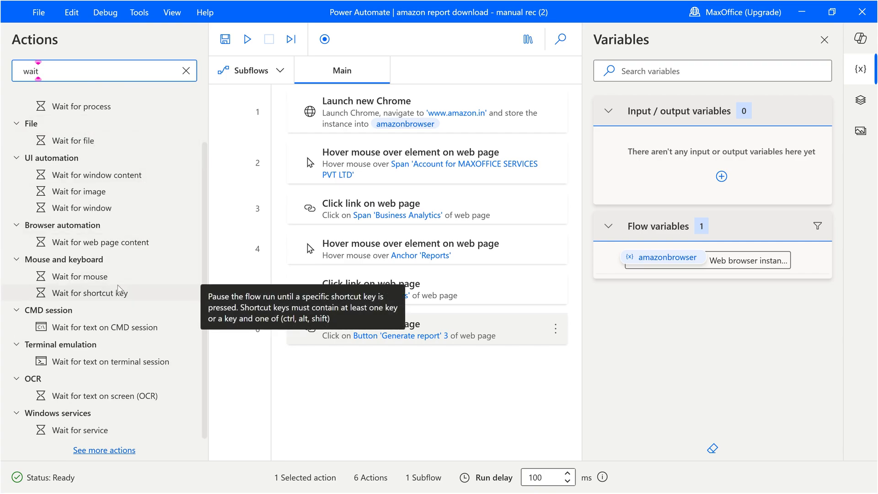
scroll(86, 107, up, 2)
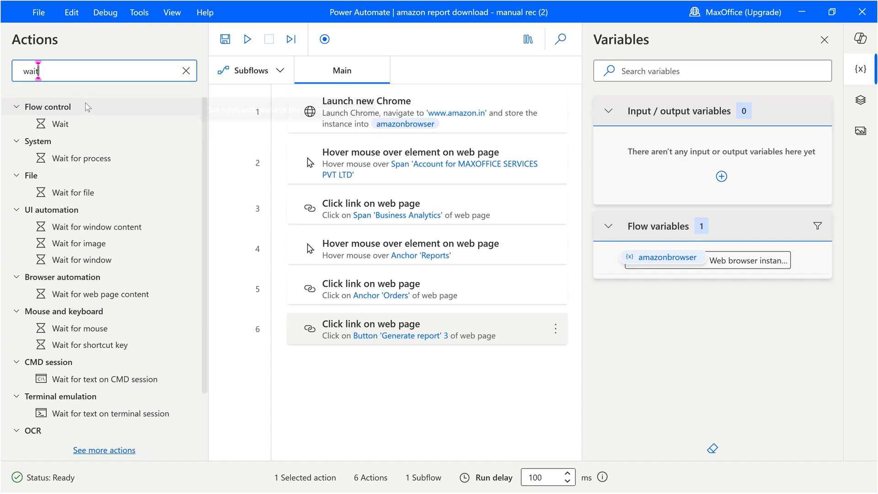
drag(60, 124, 402, 348)
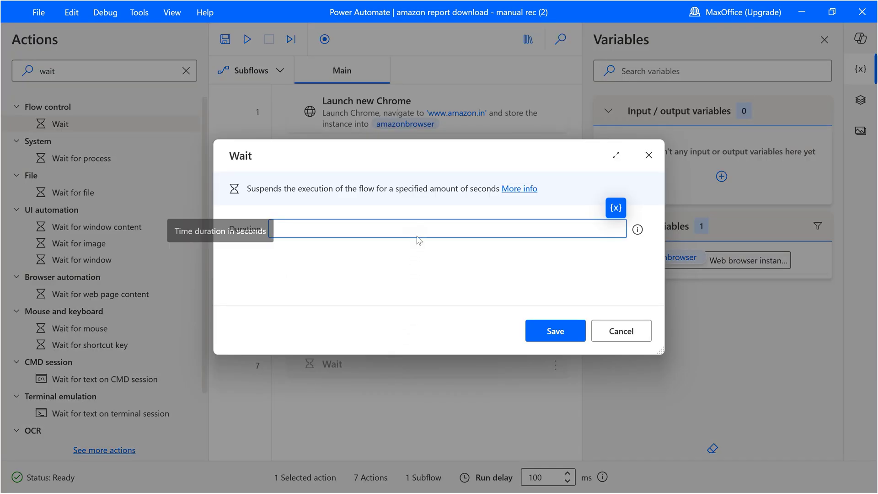
text(5)
click(543, 331)
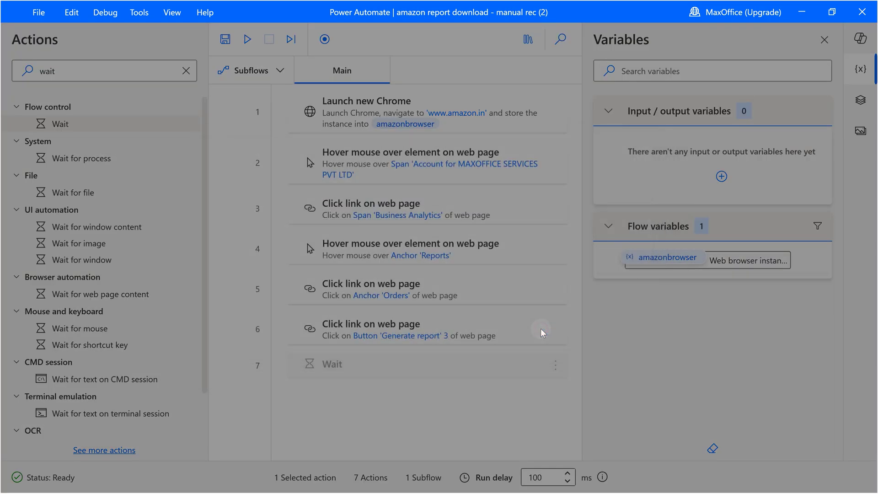
drag(427, 365, 437, 319)
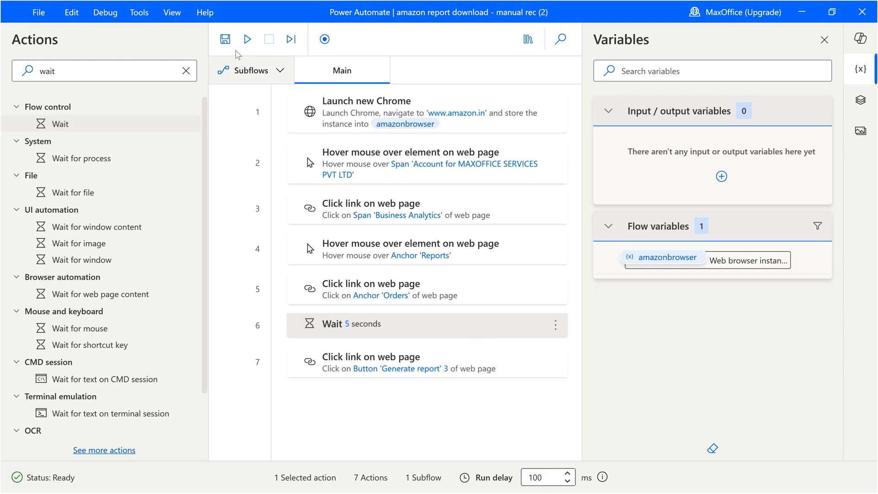
click(225, 39)
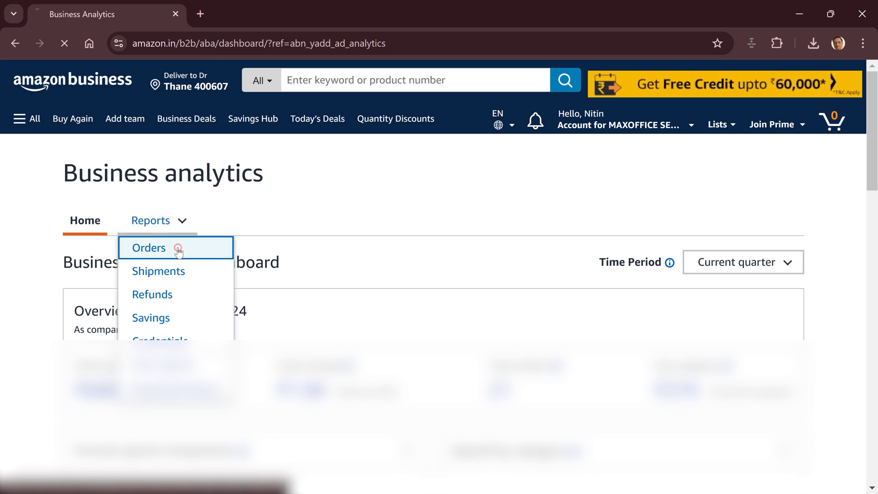
- Run the flow through generating the Orders report, and copy the text "Your report download is now available" from the page
click(176, 248)
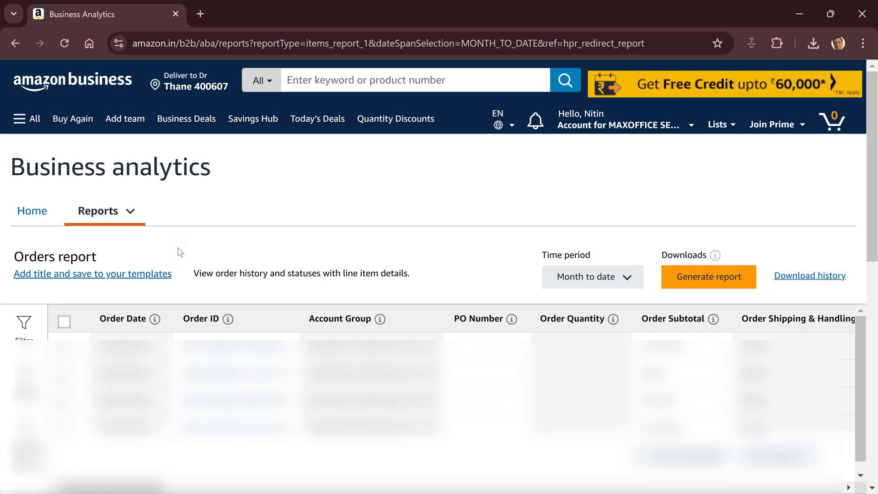
click(713, 278)
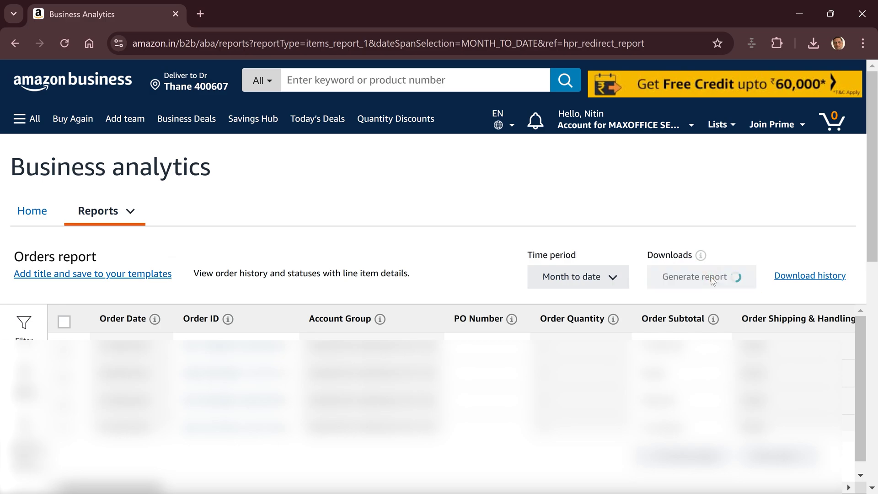
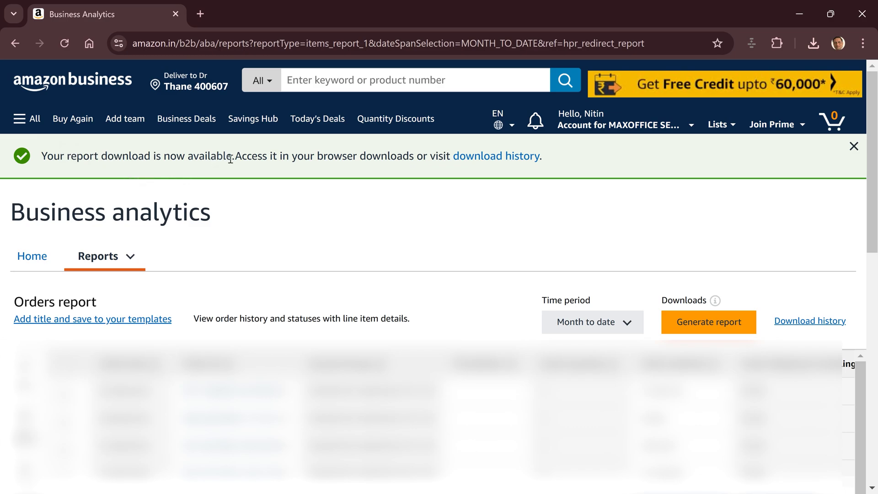
drag(231, 158, 39, 159)
key(ctrl+c)
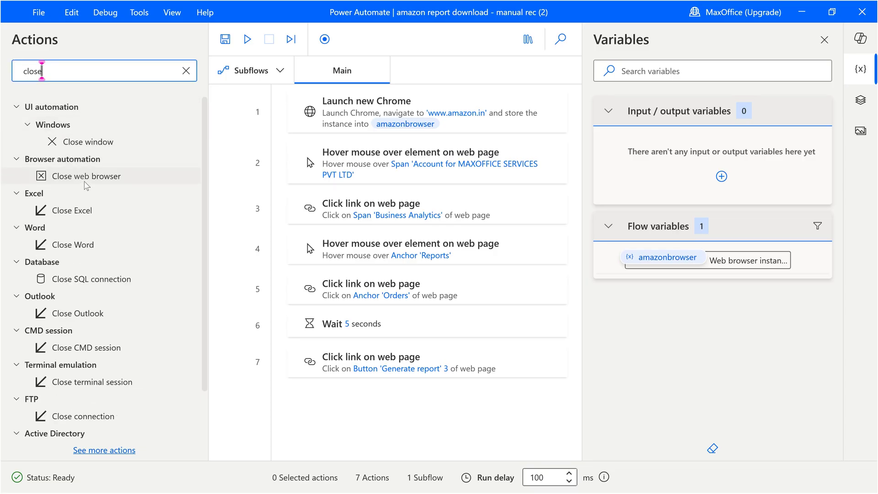
- Add a Close web browser action for %amazonbrowser% at the end of the flow
drag(85, 181, 388, 408)
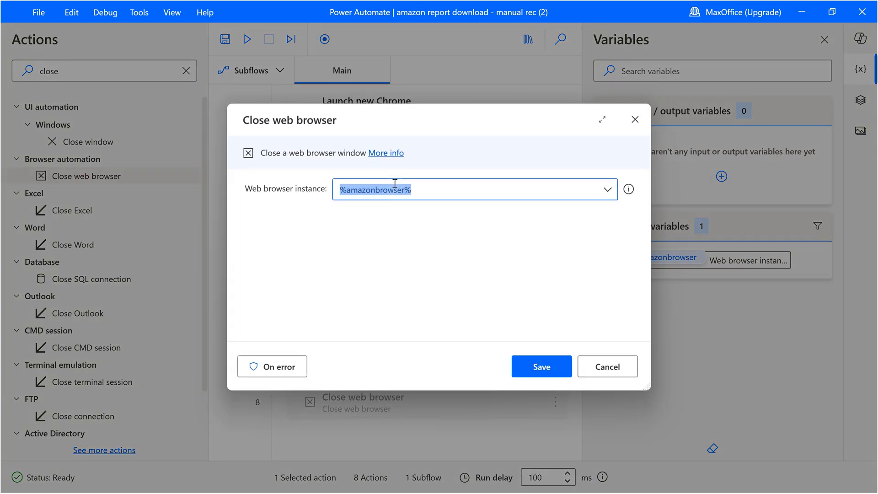
click(529, 367)
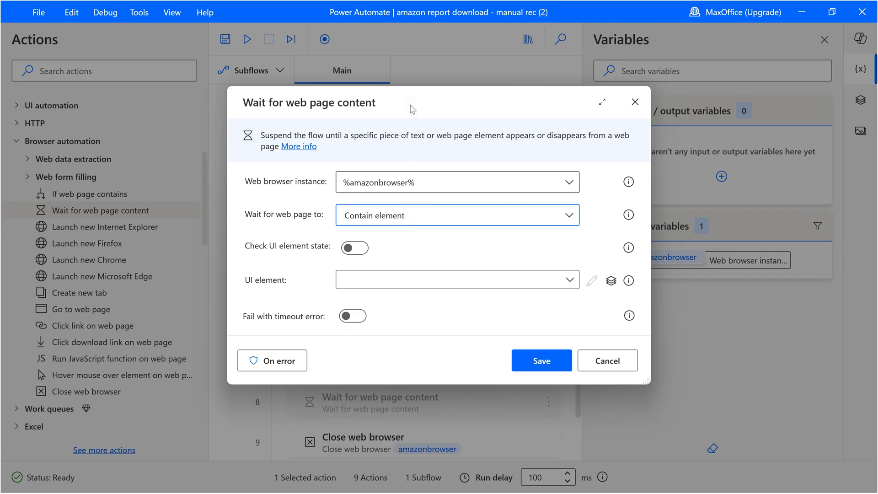
- Set the Wait for web page content action to wait until the page contains "Your report download is now available", and save the flow
click(392, 222)
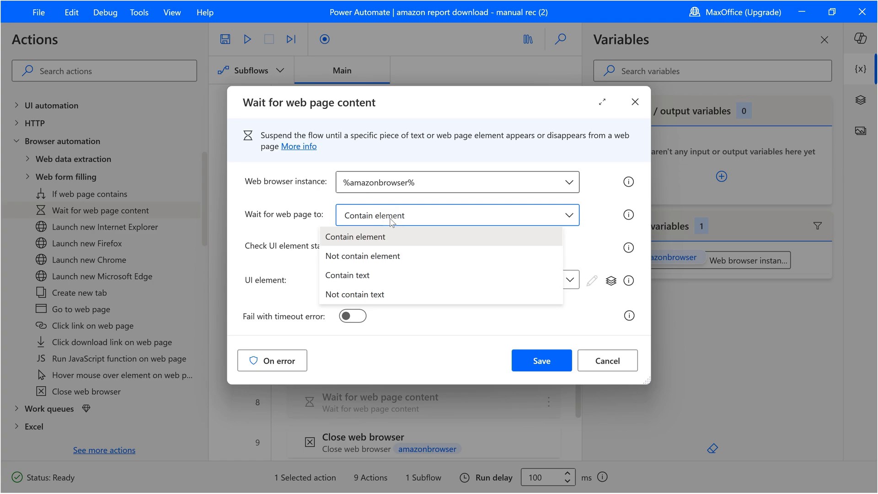
click(378, 276)
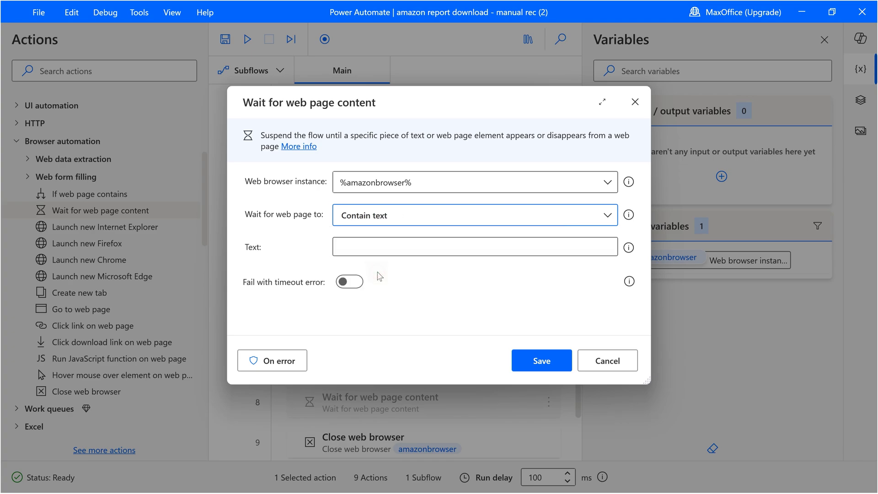
click(402, 247)
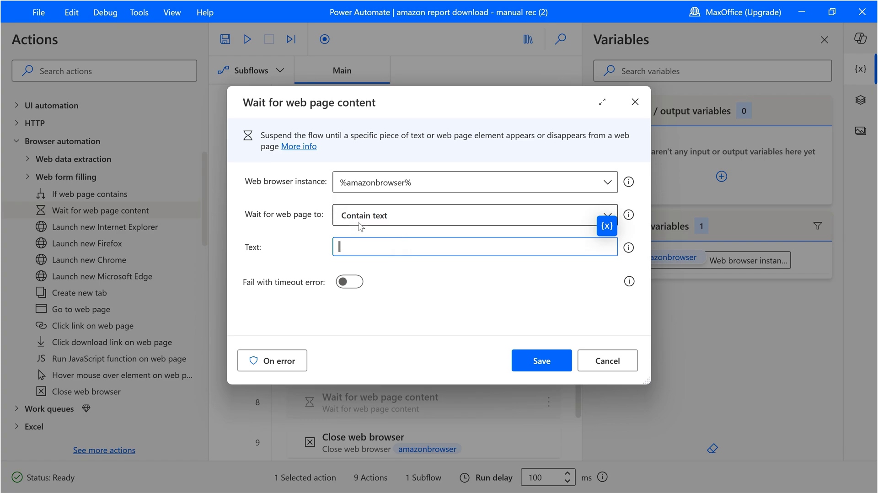
key(ctrl+v)
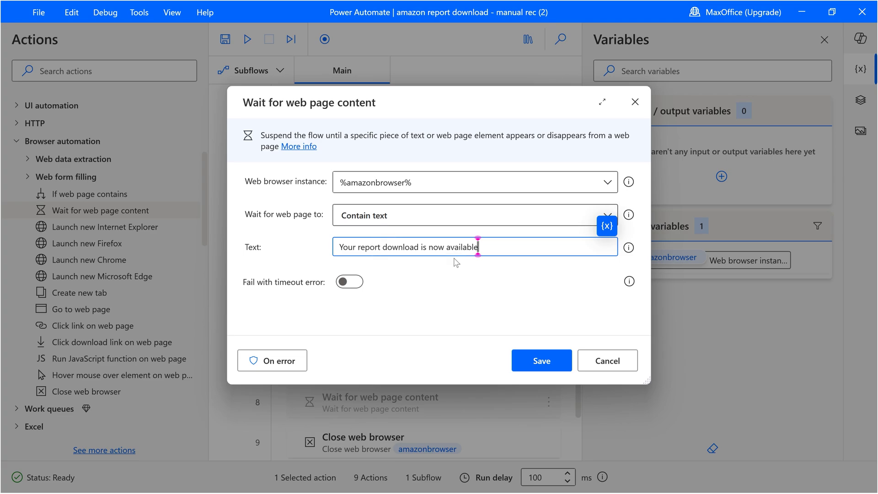
click(533, 359)
scroll(546, 360, down, 1)
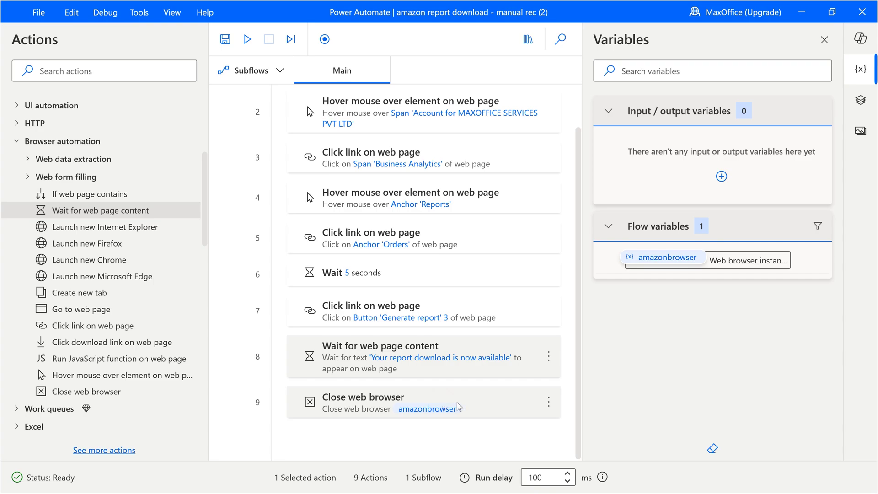
click(225, 39)
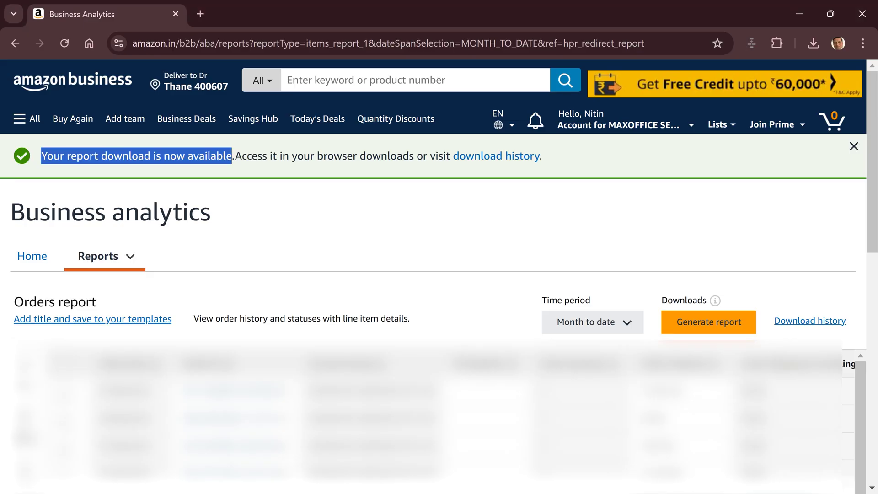
- Close the Amazon browser window, delete the orders CSV file from the Downloads folder, and close File Explorer
click(862, 14)
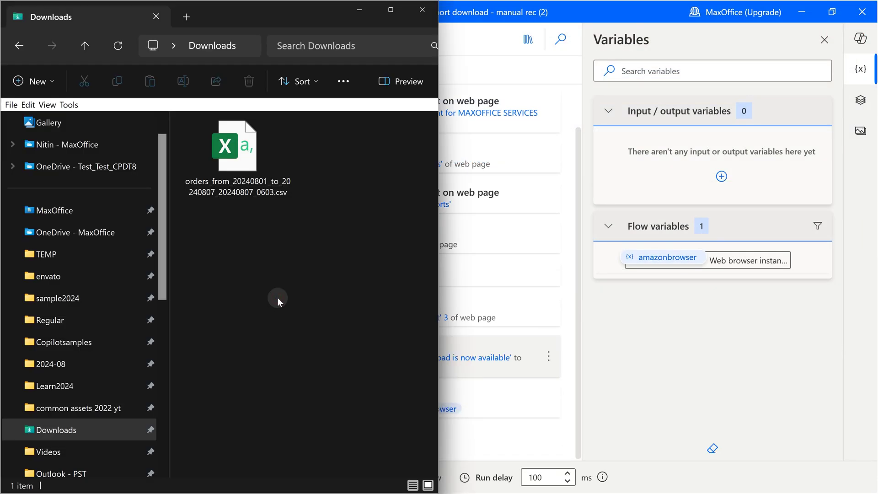
key(ctrl+a)
key(Delete)
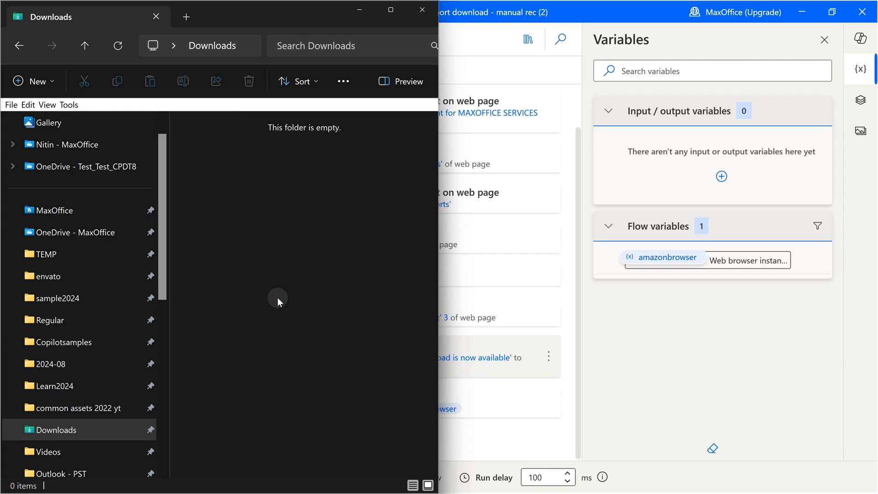
key(alt+F4)
- Run the saved flow through generating the Orders report, and run "amazon report download - manual rec (2)" again from the flow list
click(245, 40)
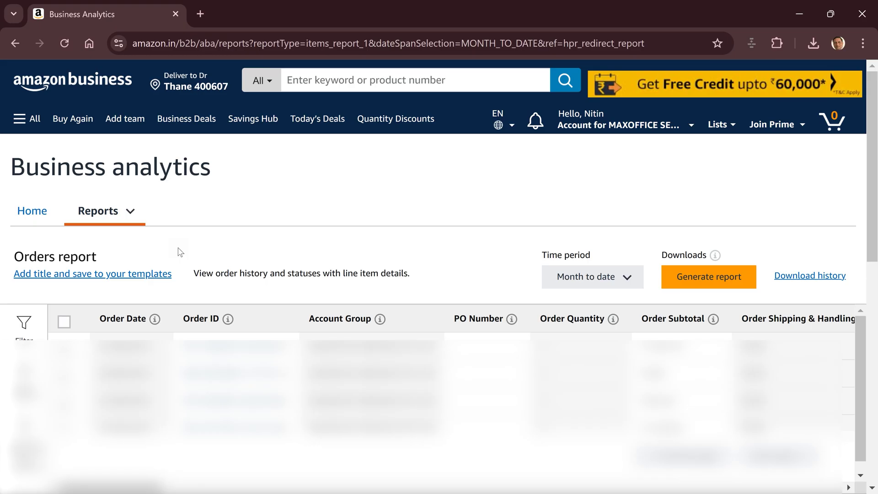
click(711, 279)
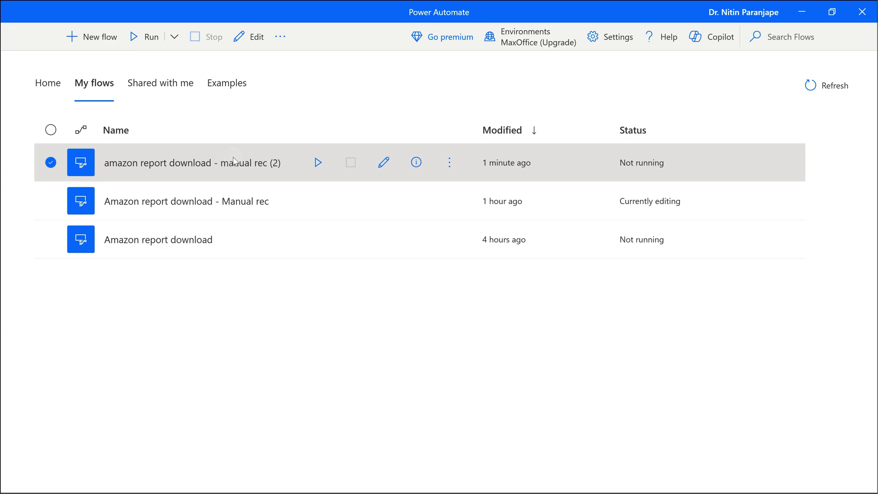
click(318, 164)
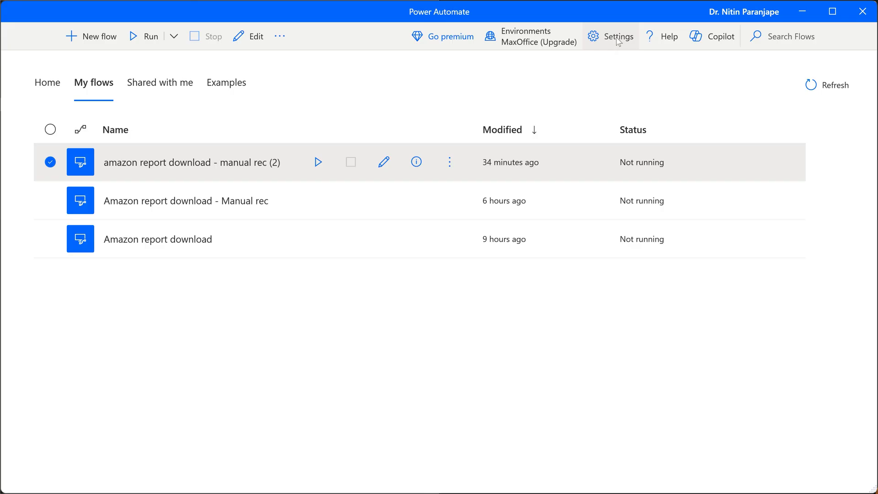
- Review the flow run Monitoring/Notifications options in the general settings, keep Windows notifications selected, and close the settings
click(618, 41)
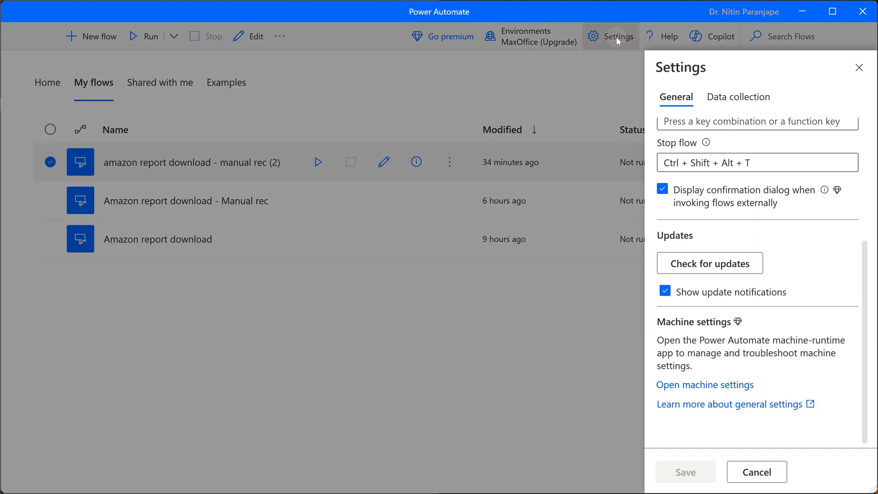
scroll(812, 268, up, 4)
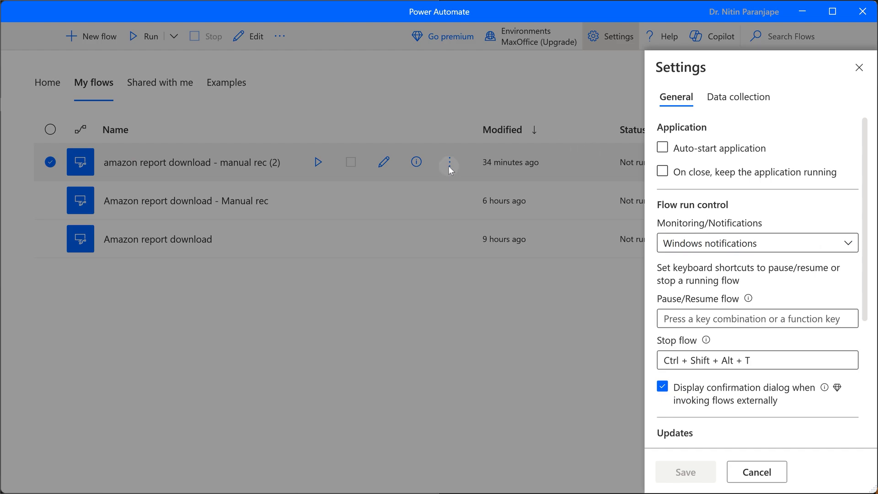
click(798, 243)
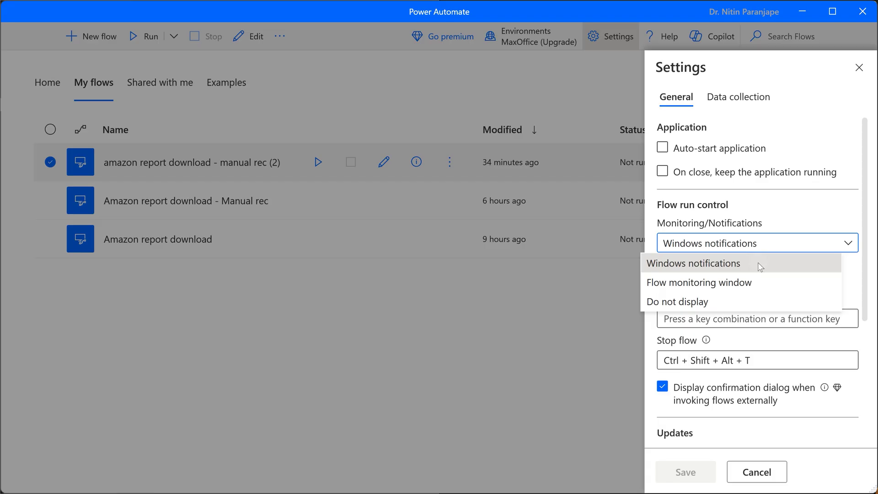
click(760, 263)
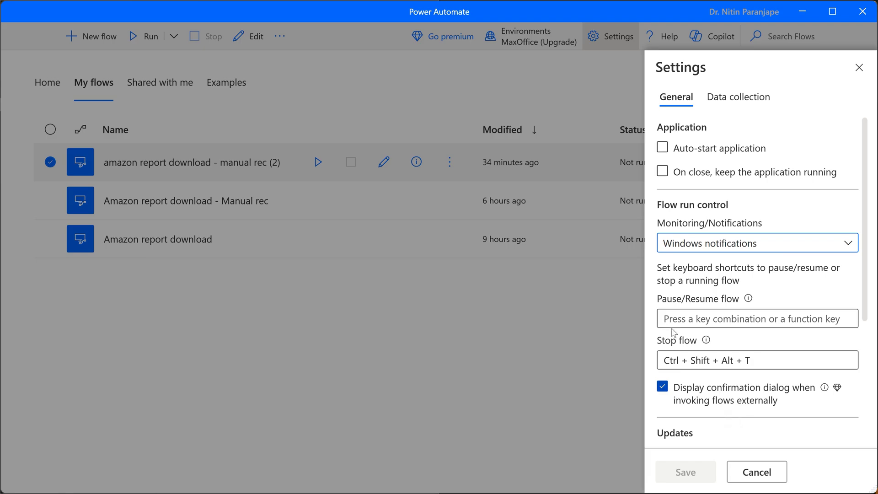
click(853, 74)
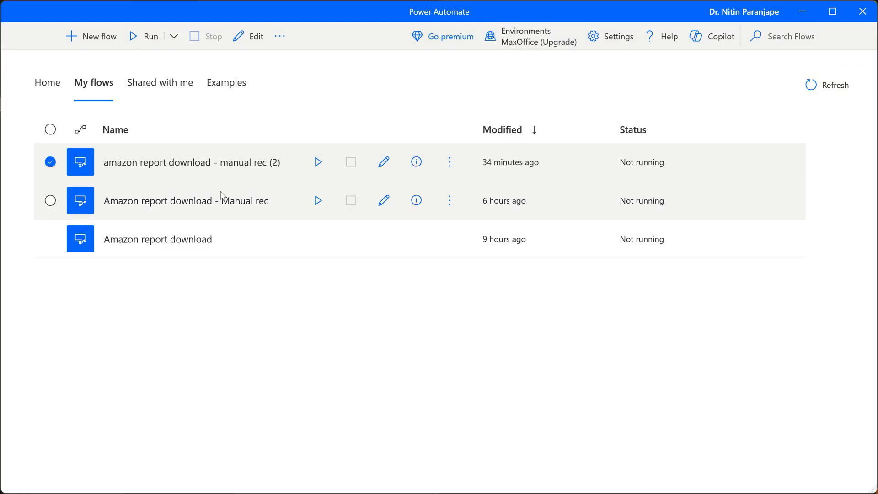
- Run "amazon report download - manual rec (2)" from the flow list through Business Analytics, Reports and Orders to Generate report
click(317, 165)
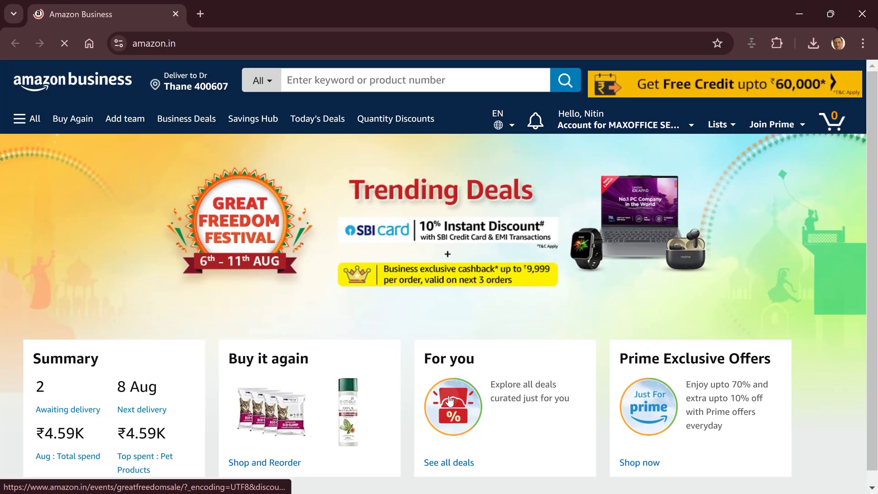
mouse_move(622, 124)
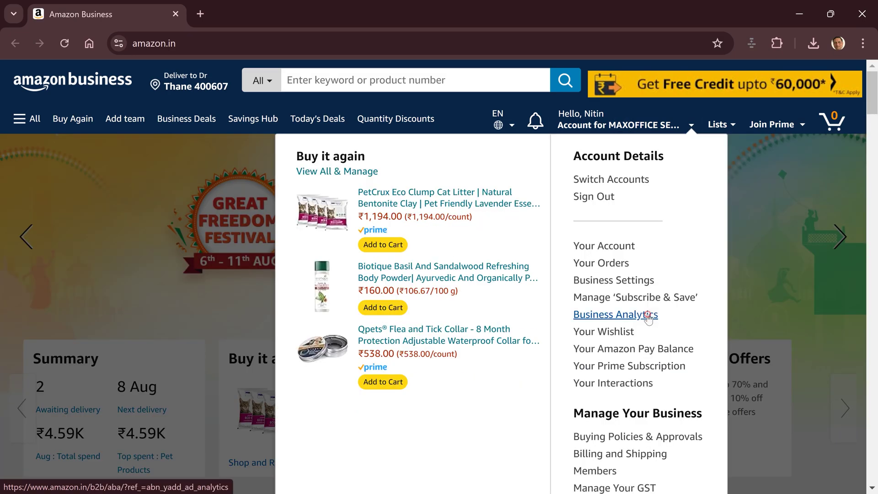
click(647, 316)
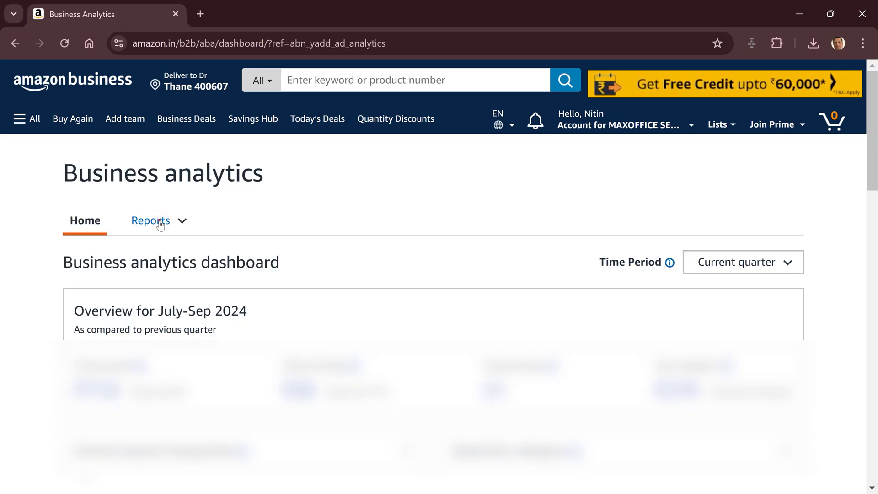
click(159, 223)
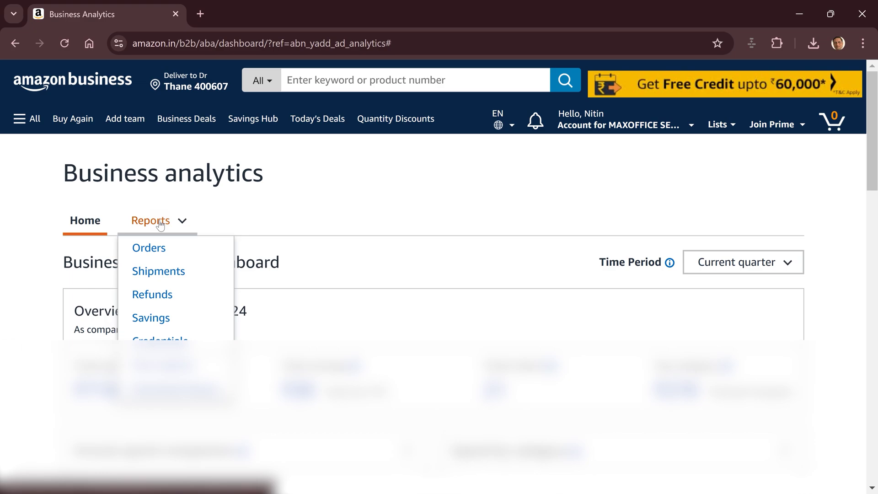
click(177, 249)
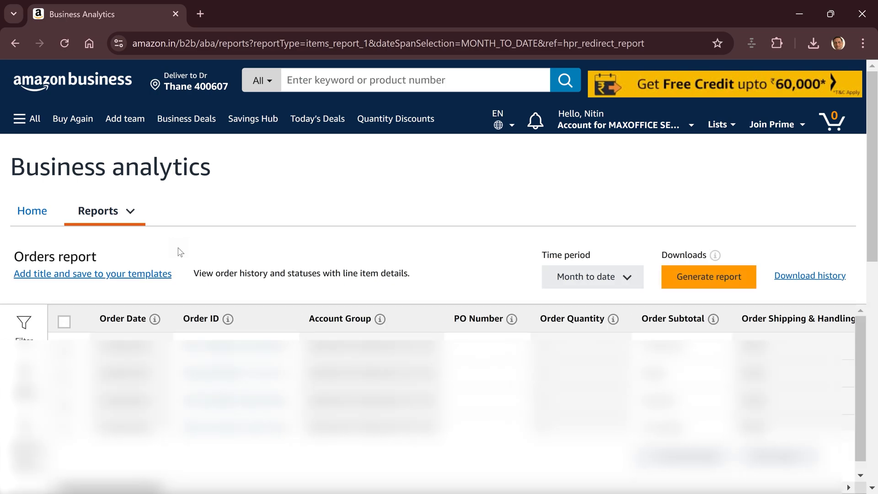
click(712, 279)
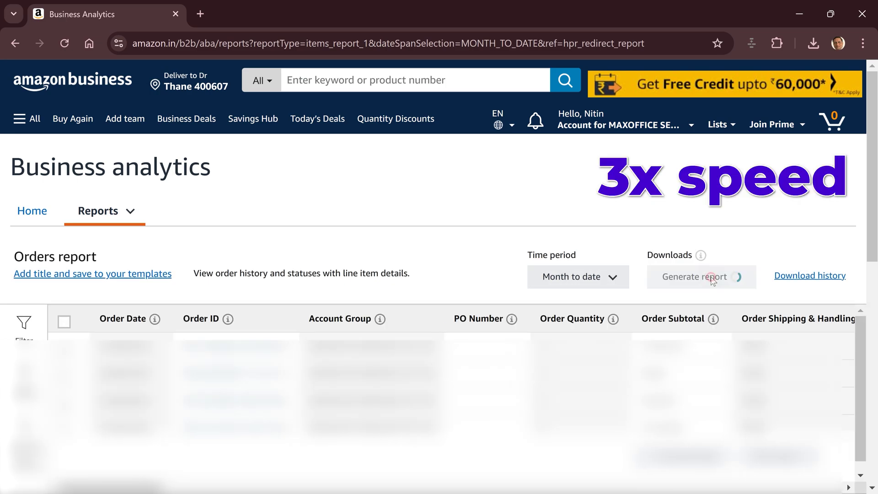